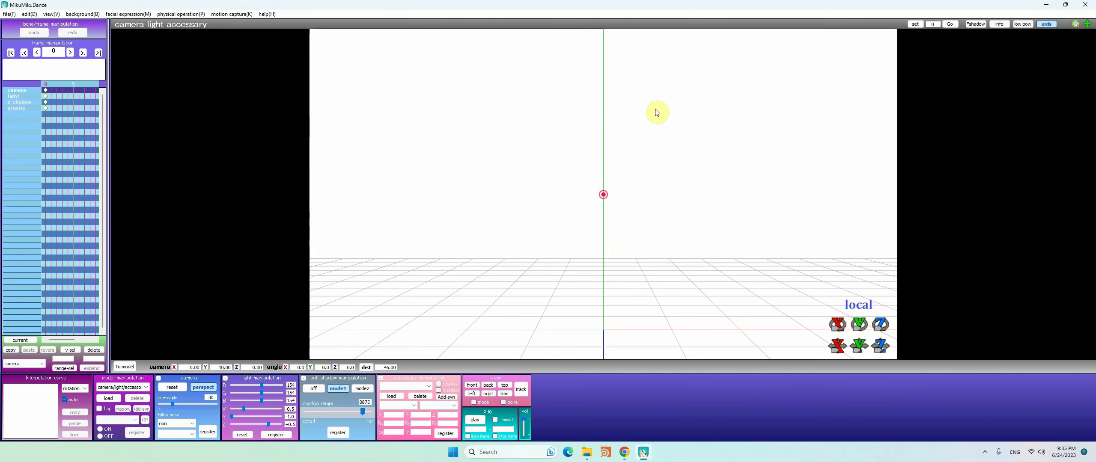
Clear the open windows and gather the 4K Video Downloader, Prism Video File Converter and Format Factory shortcuts mid-desktop
{"action": "left_click", "coordinate": [1091, 4]}
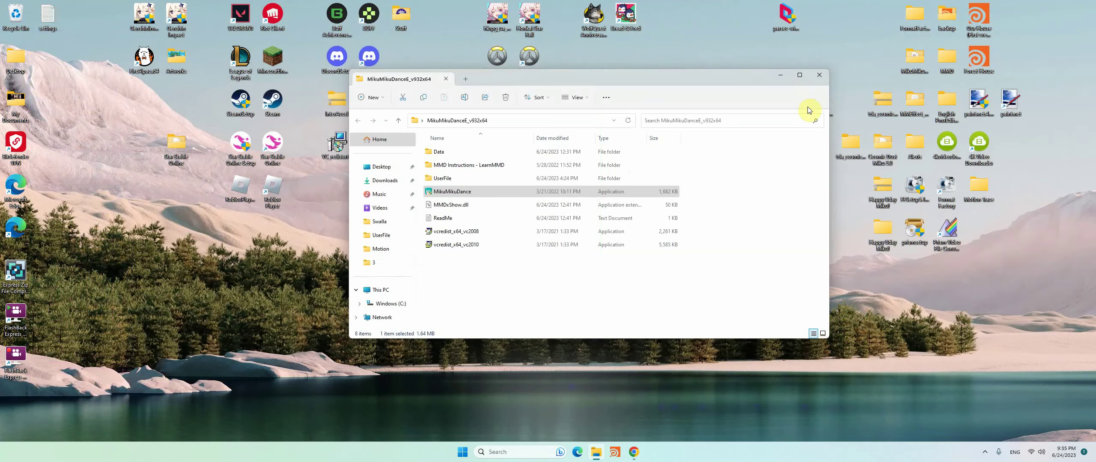
{"action": "left_click", "coordinate": [780, 79]}
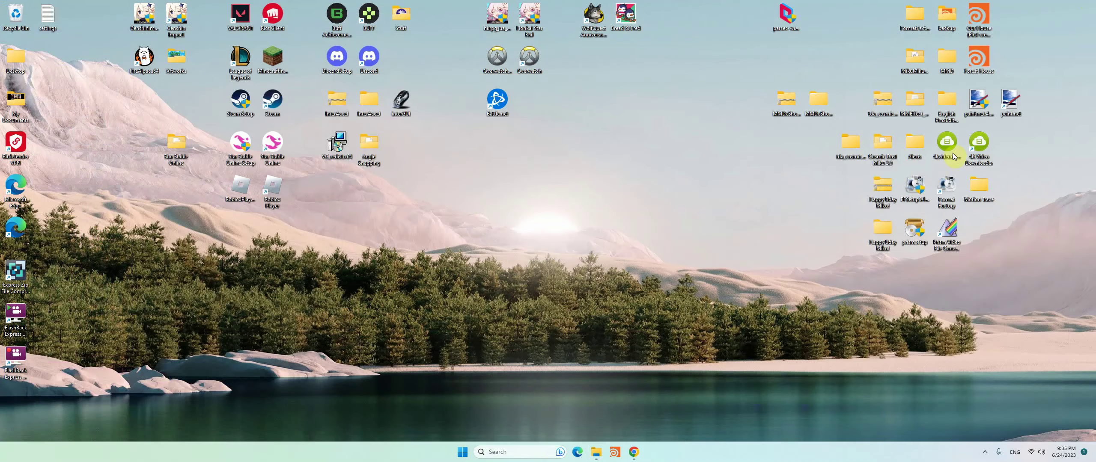
{"action": "left_click_drag", "start_coordinate": [974, 146], "coordinate": [493, 232]}
{"action": "left_click_drag", "start_coordinate": [956, 243], "coordinate": [561, 234]}
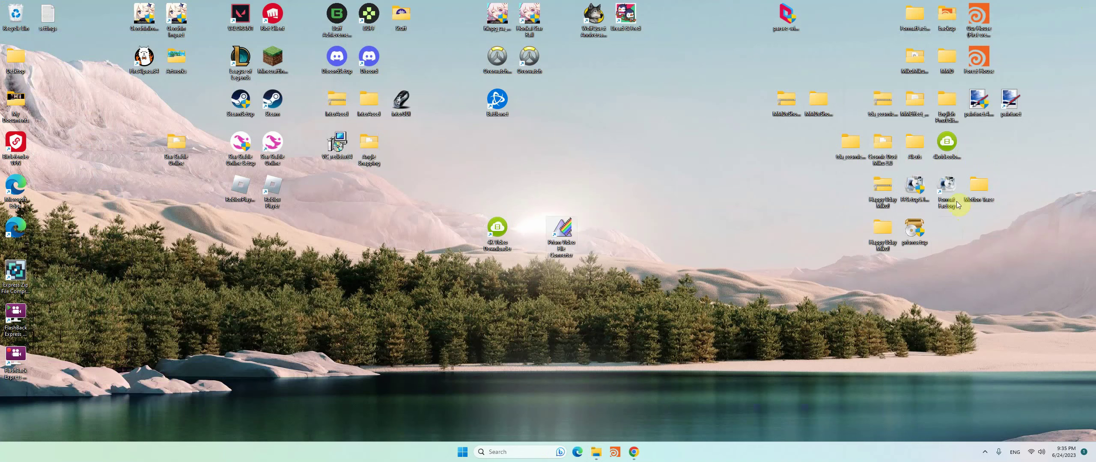
{"action": "left_click_drag", "start_coordinate": [954, 201], "coordinate": [635, 242]}
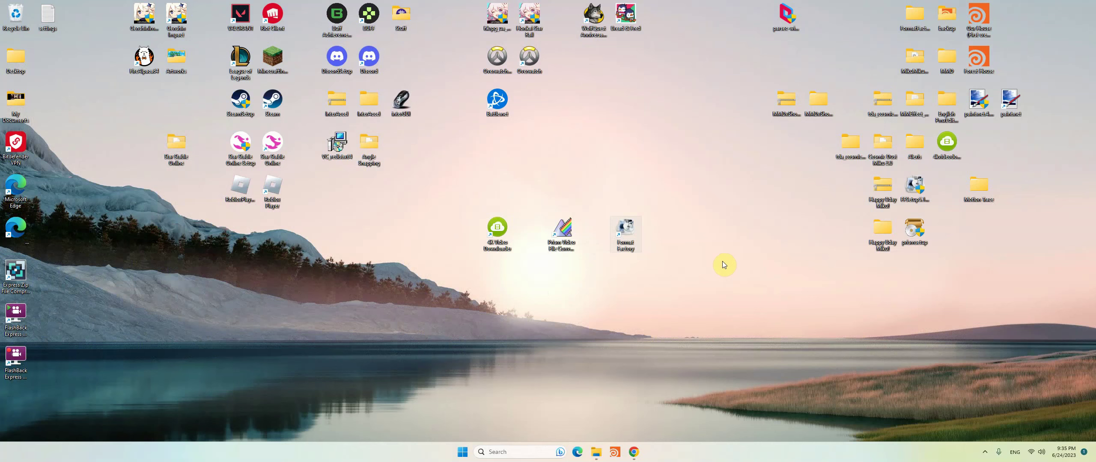
Launch 4K Video Downloader, then switch to Microsoft Edge and open youtube.com
{"action": "left_click", "coordinate": [505, 235]}
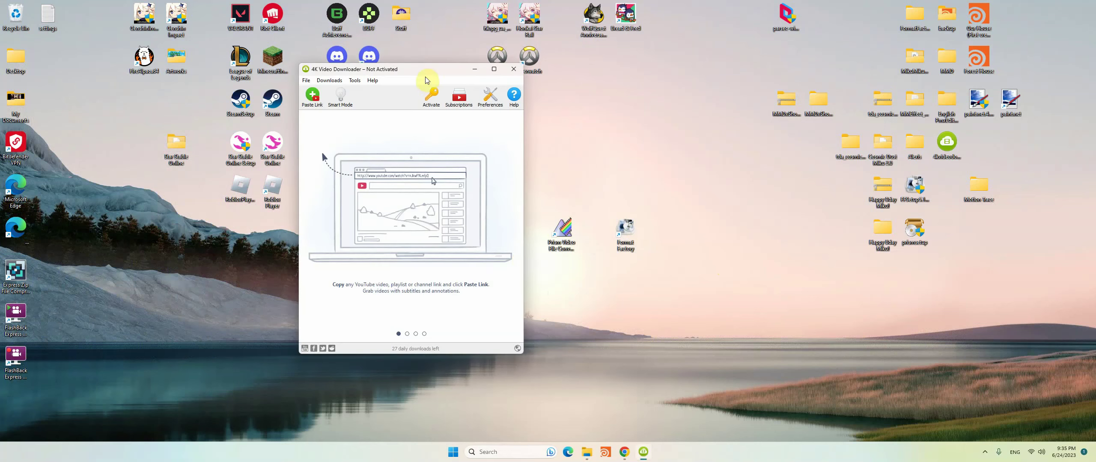
{"action": "mouse_move", "coordinate": [629, 458]}
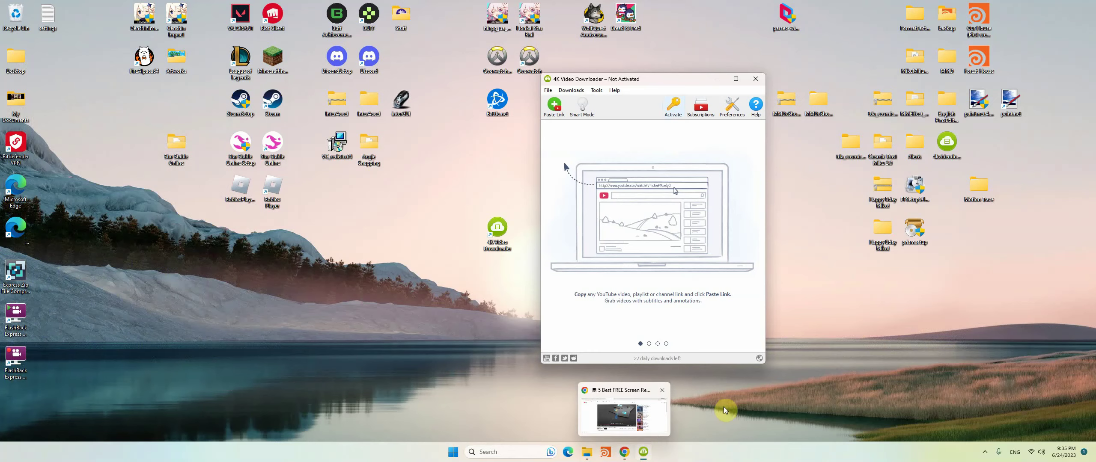
{"action": "left_click", "coordinate": [569, 453]}
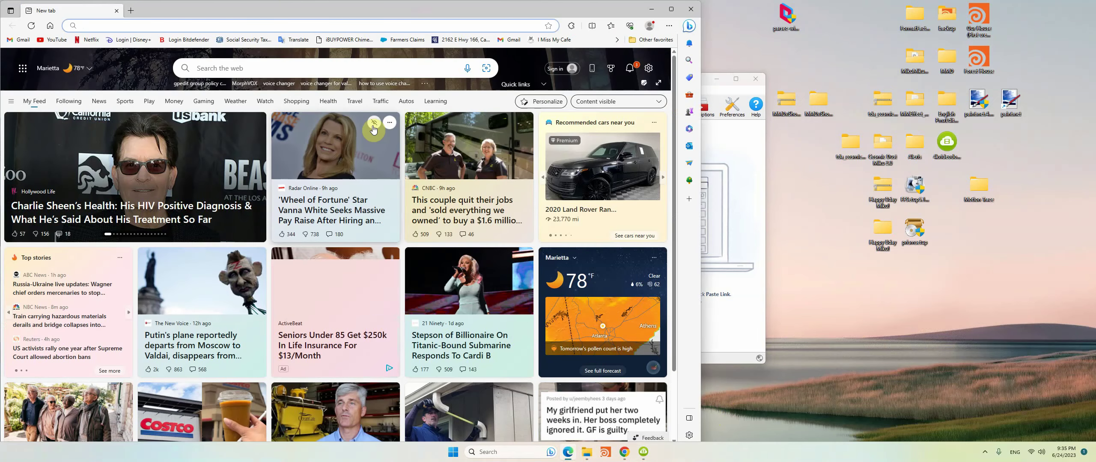
{"action": "type", "text": "youtube.com"}
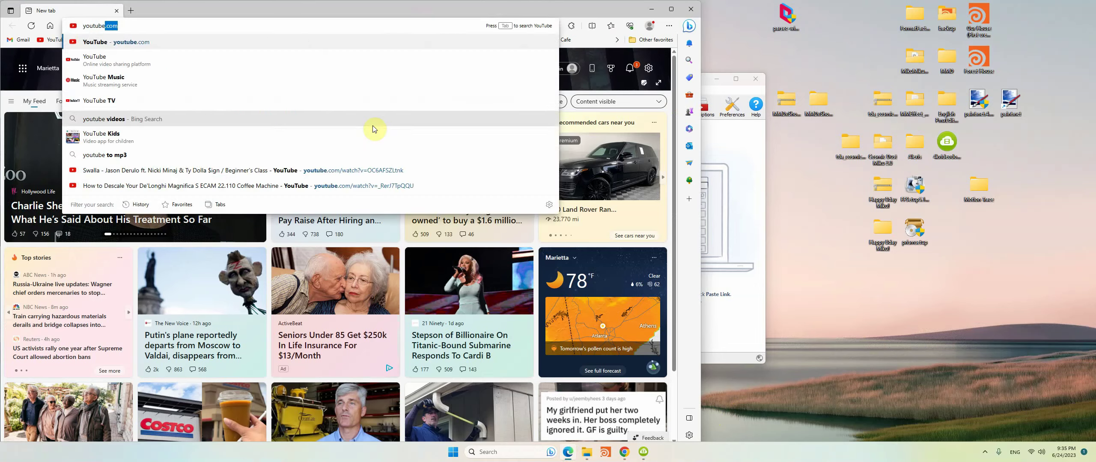
{"action": "key", "text": "Return"}
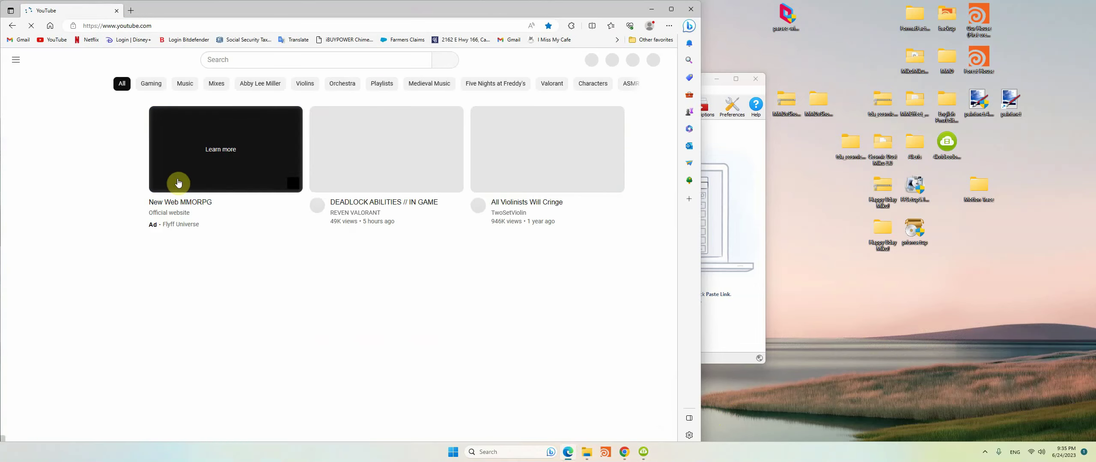
Search YouTube for "swalla 1 million" and open the Swalla Beginner's Class video from 1MILLION Dance Studio
{"action": "left_click", "coordinate": [225, 61]}
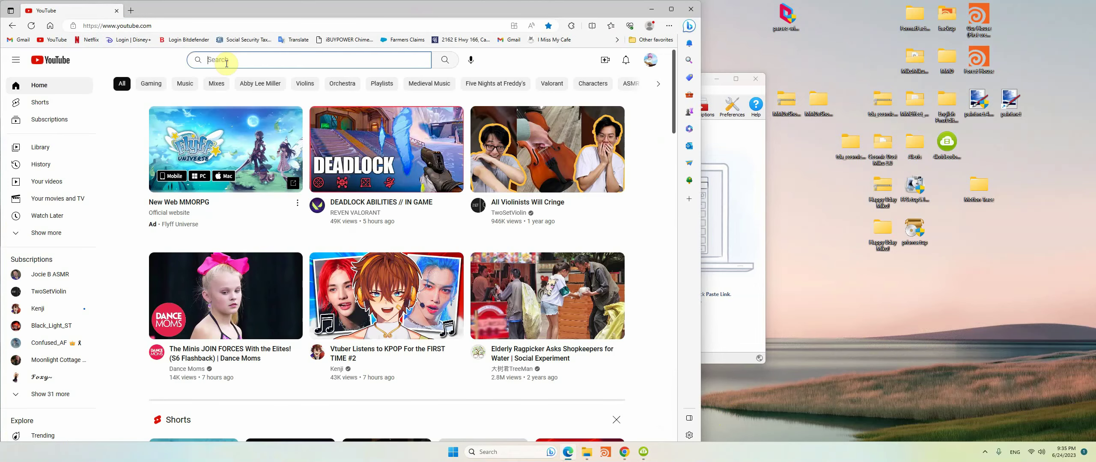
{"action": "type", "text": "swalla"}
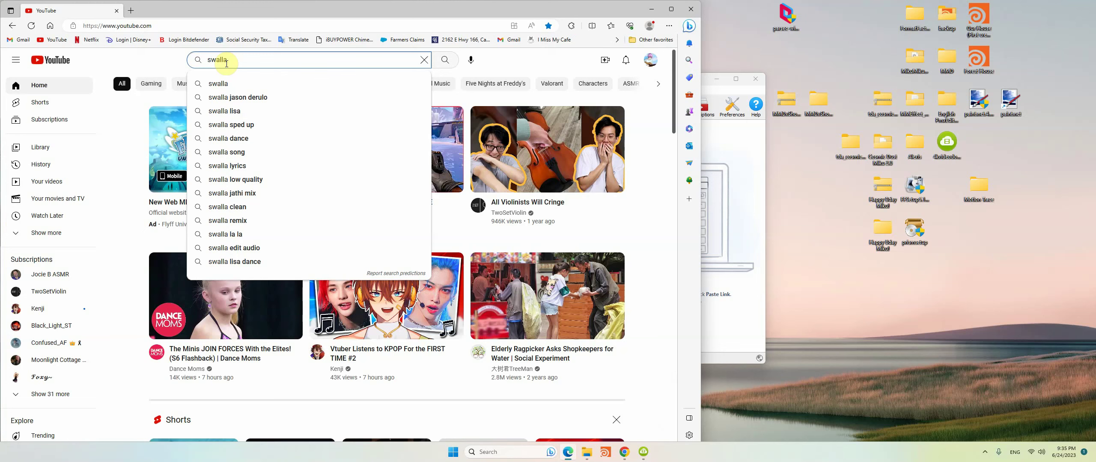
{"action": "type", "text": " 1 mi"}
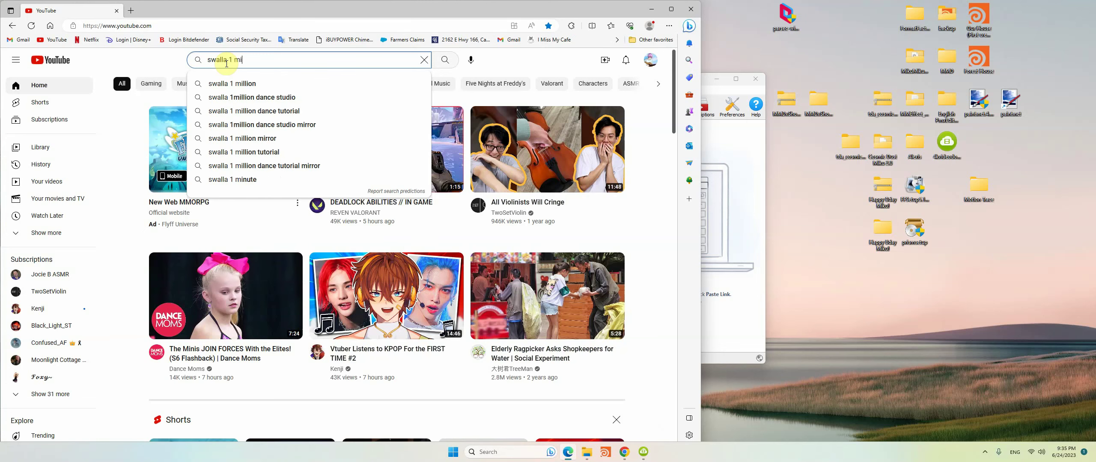
{"action": "type", "text": "llion"}
{"action": "key", "text": "Return"}
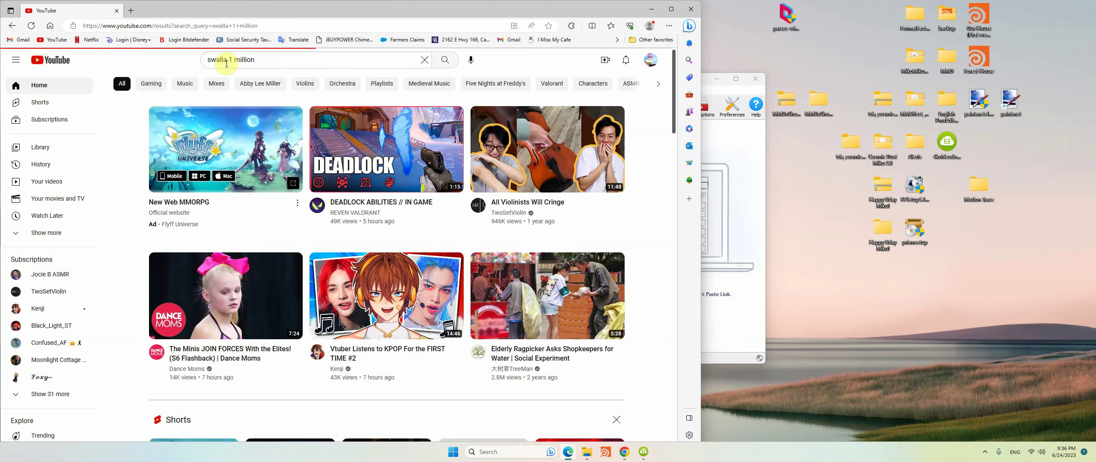
{"action": "left_click", "coordinate": [286, 140]}
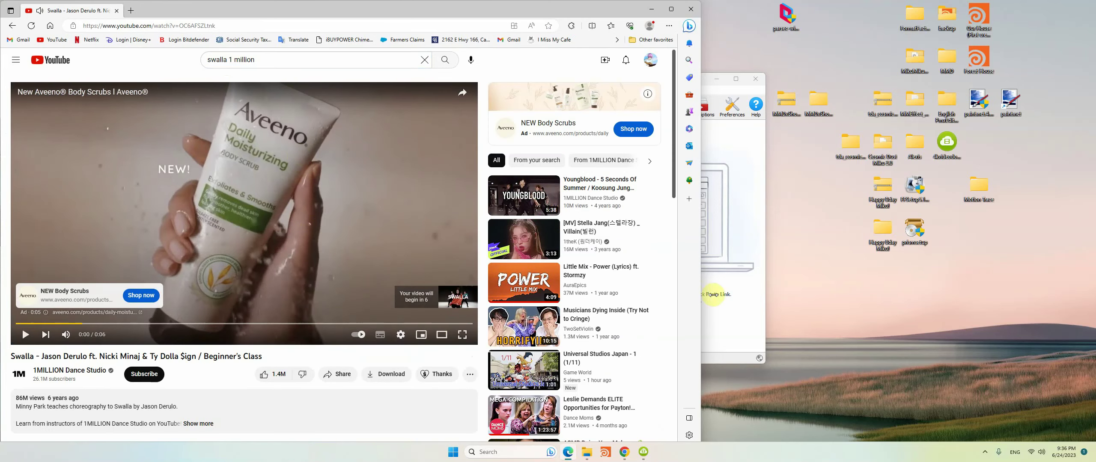
Copy the video's link into 4K Video Downloader and download the clip as MP4 at 4K 25fps
{"action": "left_click", "coordinate": [734, 294]}
{"action": "left_click", "coordinate": [130, 29]}
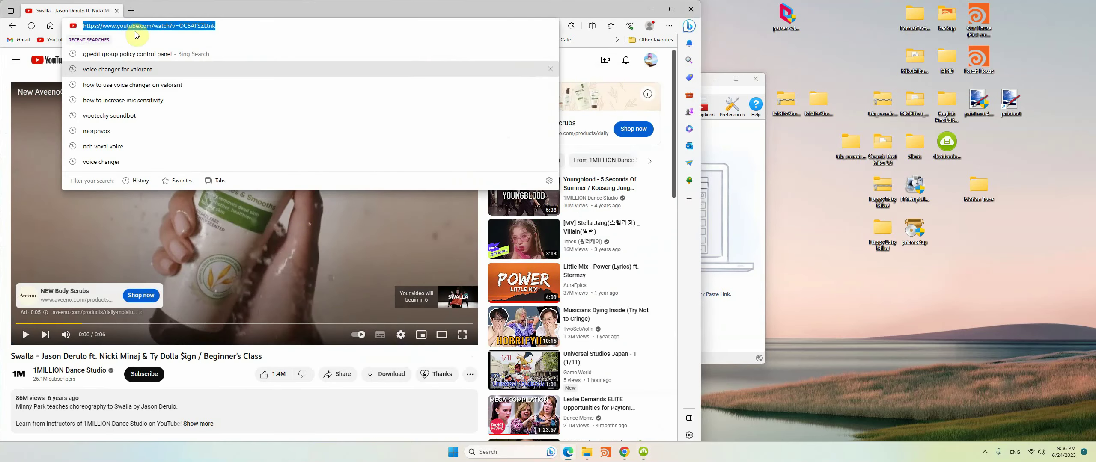
{"action": "left_click", "coordinate": [707, 141]}
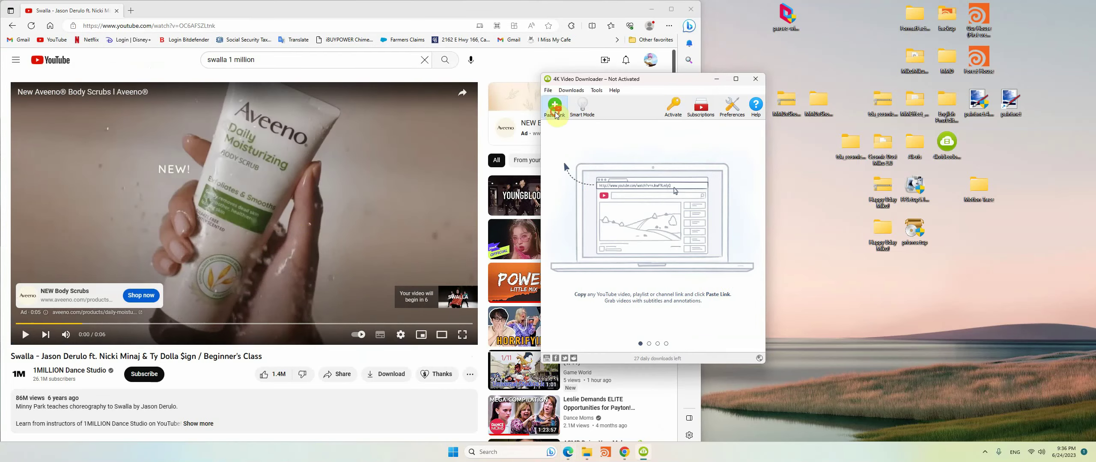
{"action": "left_click", "coordinate": [555, 112]}
{"action": "left_click", "coordinate": [656, 11]}
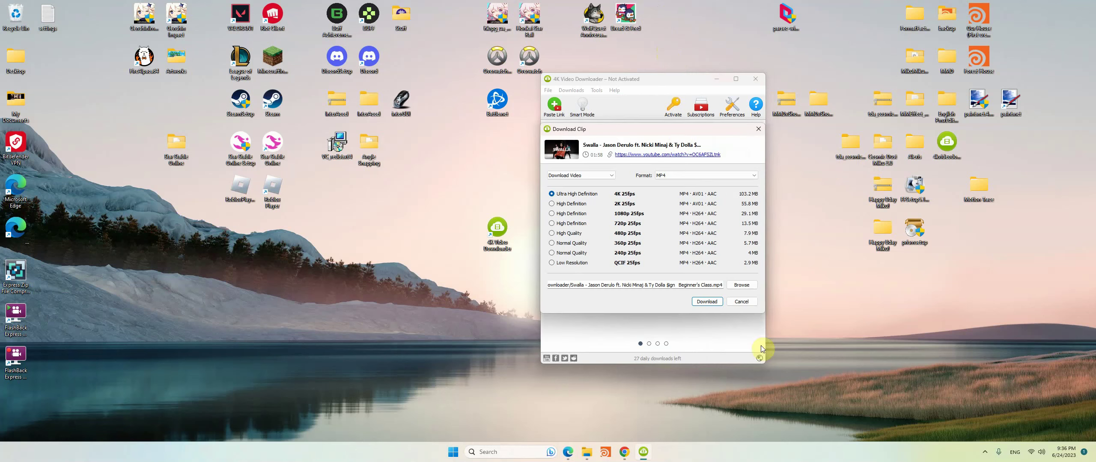
{"action": "left_click", "coordinate": [707, 301]}
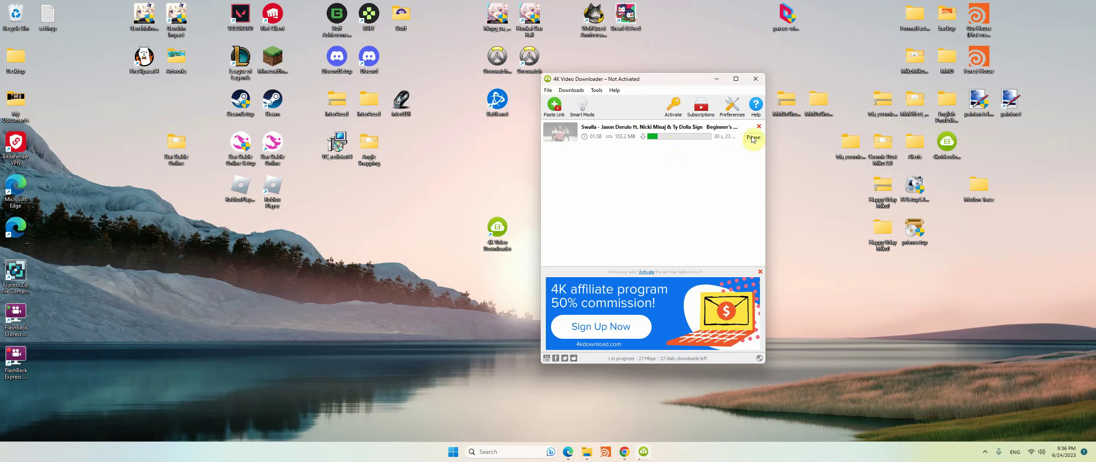
Move the downloader window aside, put its shortcut back with the other icons and place the two converter shortcuts side by side
{"action": "left_click_drag", "start_coordinate": [696, 82], "coordinate": [385, 74]}
{"action": "left_click_drag", "start_coordinate": [500, 242], "coordinate": [982, 157]}
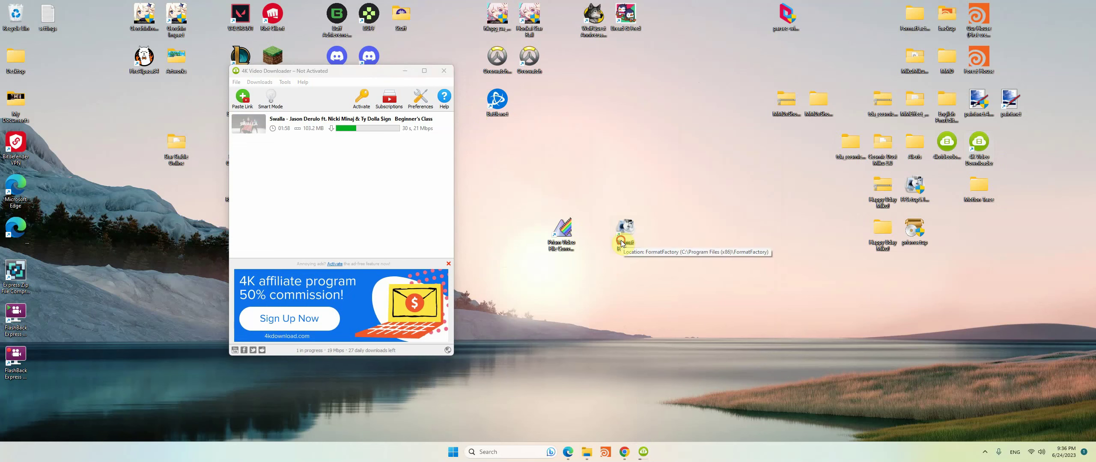
{"action": "left_click_drag", "start_coordinate": [624, 237], "coordinate": [688, 237]}
{"action": "left_click_drag", "start_coordinate": [564, 240], "coordinate": [731, 233]}
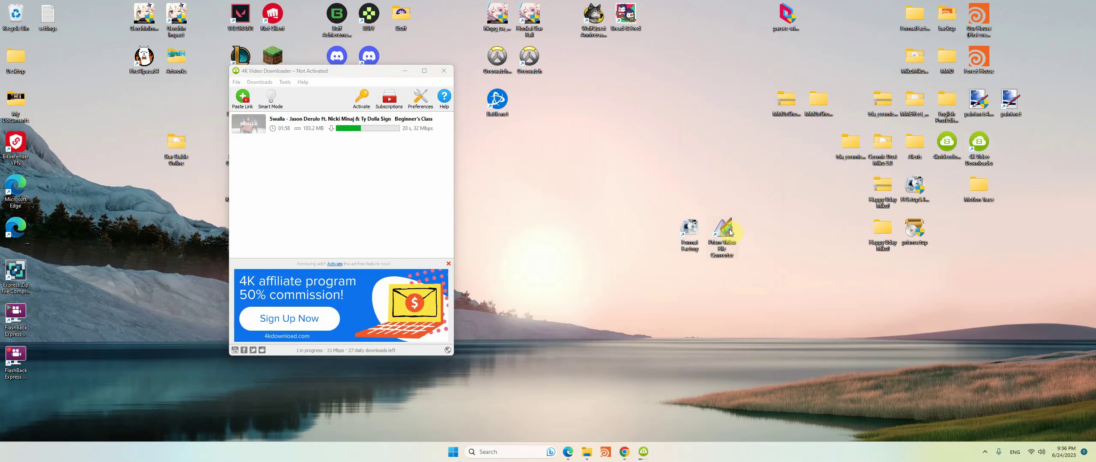
Launch Format Factory and set up a video conversion to AVI
{"action": "double_click", "coordinate": [689, 238]}
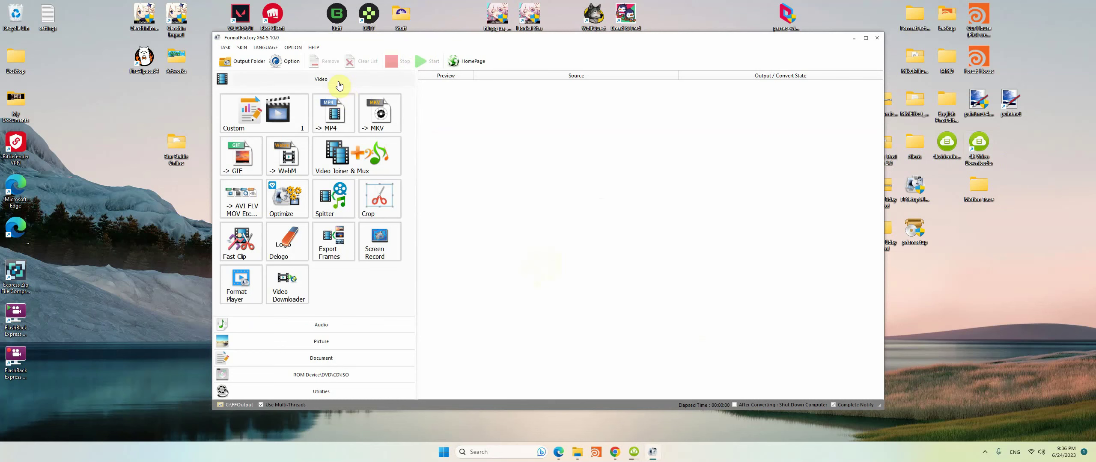
{"action": "left_click", "coordinate": [352, 342]}
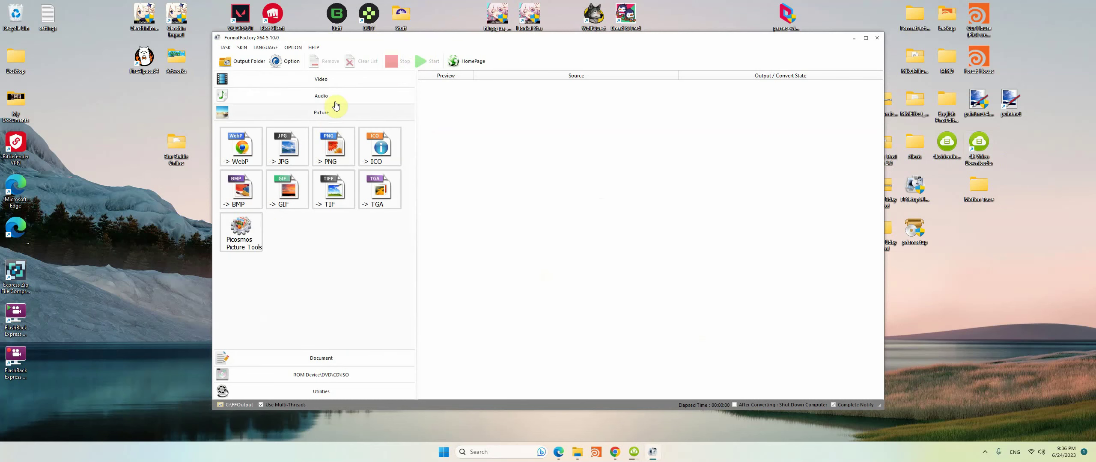
{"action": "left_click", "coordinate": [337, 80]}
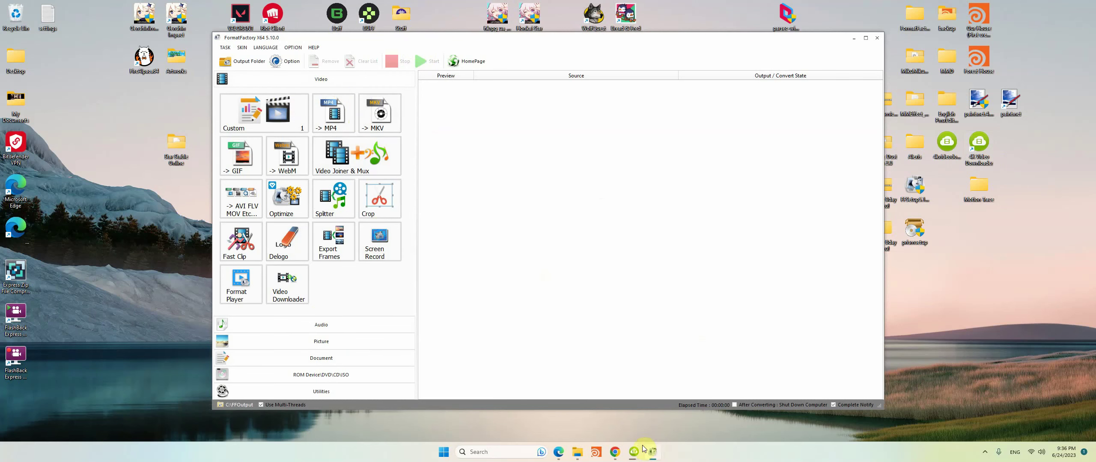
{"action": "mouse_move", "coordinate": [642, 455]}
{"action": "mouse_move", "coordinate": [638, 394]}
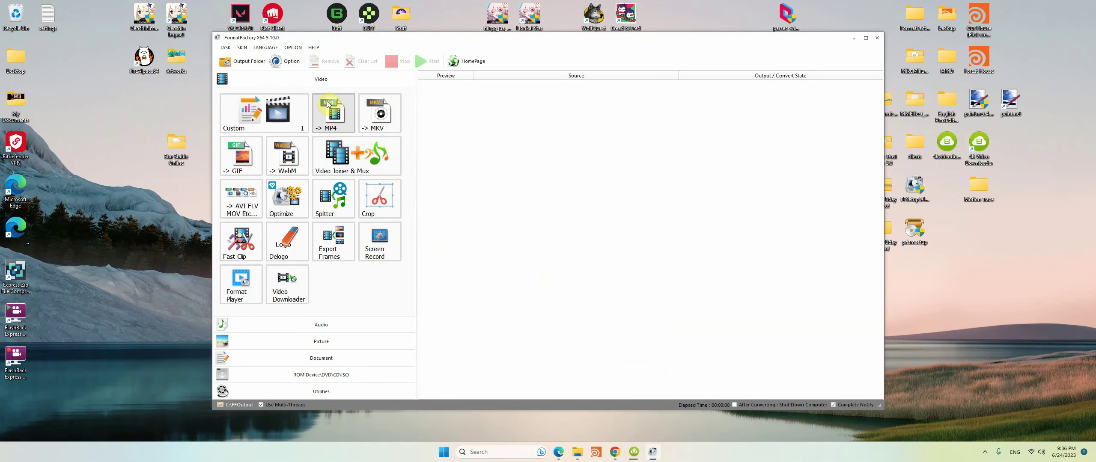
{"action": "left_click", "coordinate": [251, 206]}
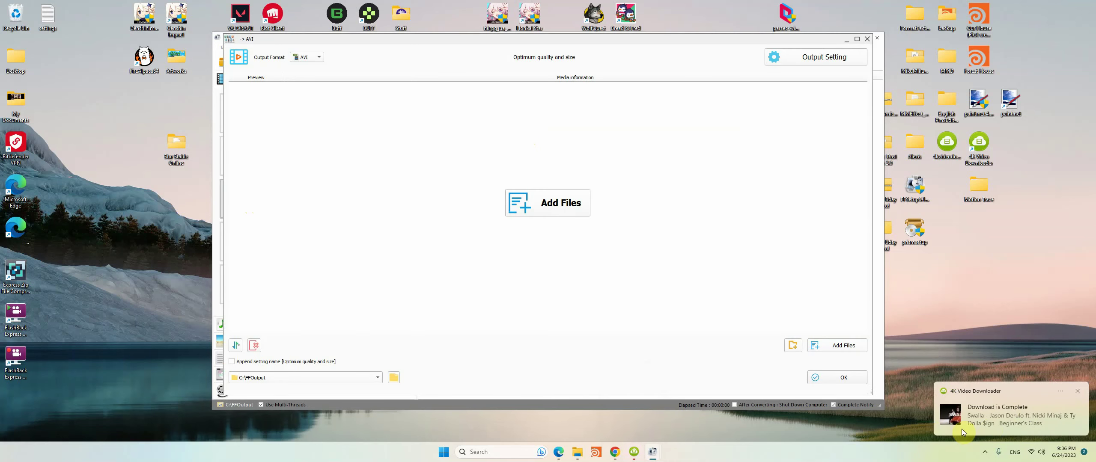
Show the downloaded Swalla video in its folder and add the file to the AVI conversion list in Format Factory
{"action": "left_click", "coordinate": [634, 452]}
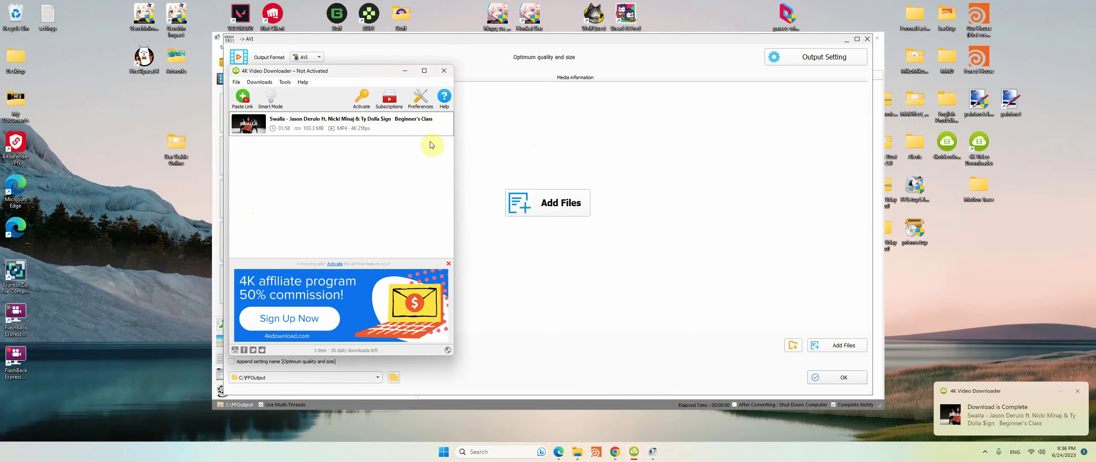
{"action": "right_click", "coordinate": [444, 134]}
{"action": "left_click", "coordinate": [473, 149]}
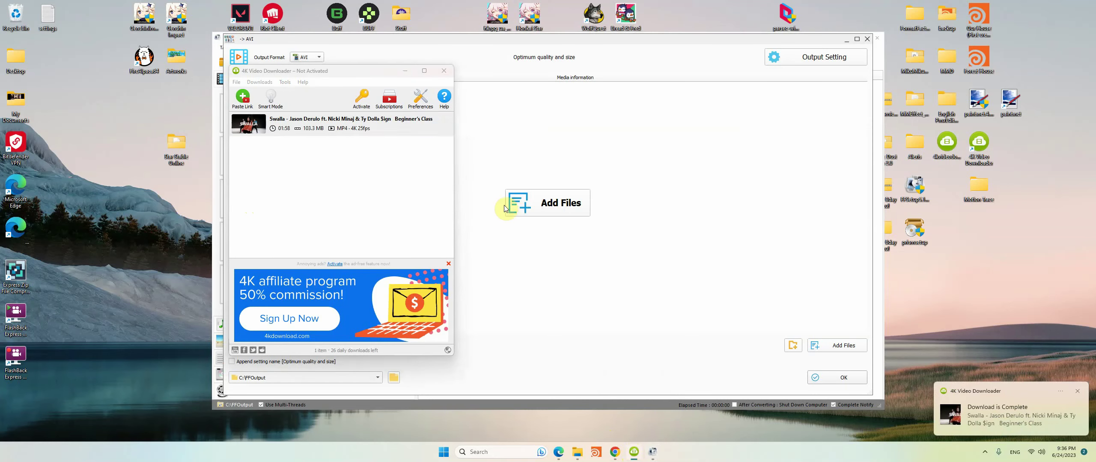
{"action": "left_click", "coordinate": [406, 71]}
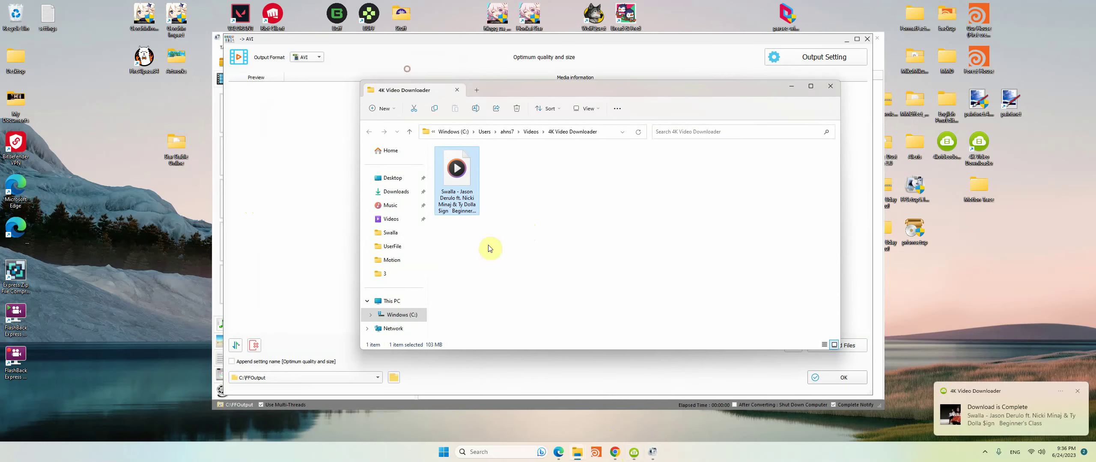
{"action": "left_click_drag", "start_coordinate": [505, 88], "coordinate": [748, 109]}
{"action": "left_click_drag", "start_coordinate": [703, 210], "coordinate": [322, 147]}
{"action": "left_click", "coordinate": [376, 171]}
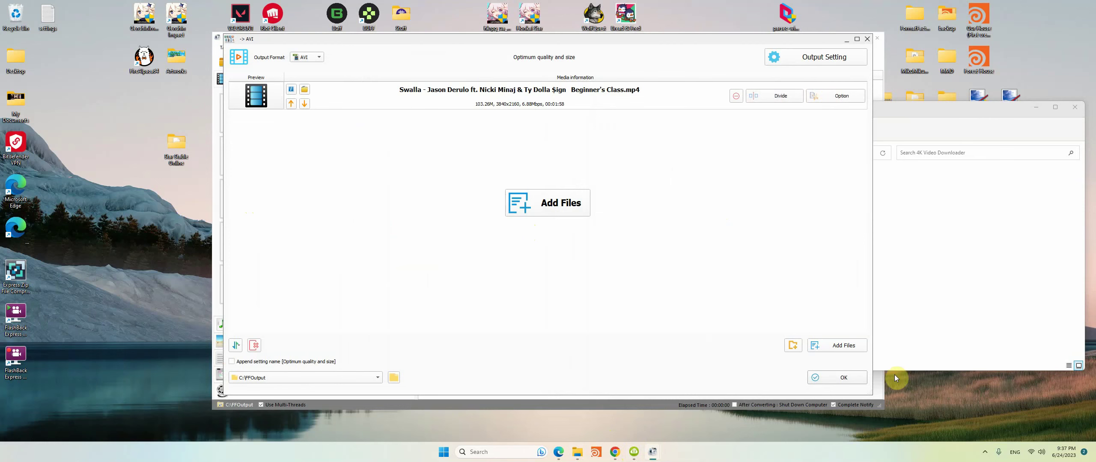
Set the AVI output's video encoding to AVC(H264) and start converting the Swalla video
{"action": "left_click", "coordinate": [826, 67]}
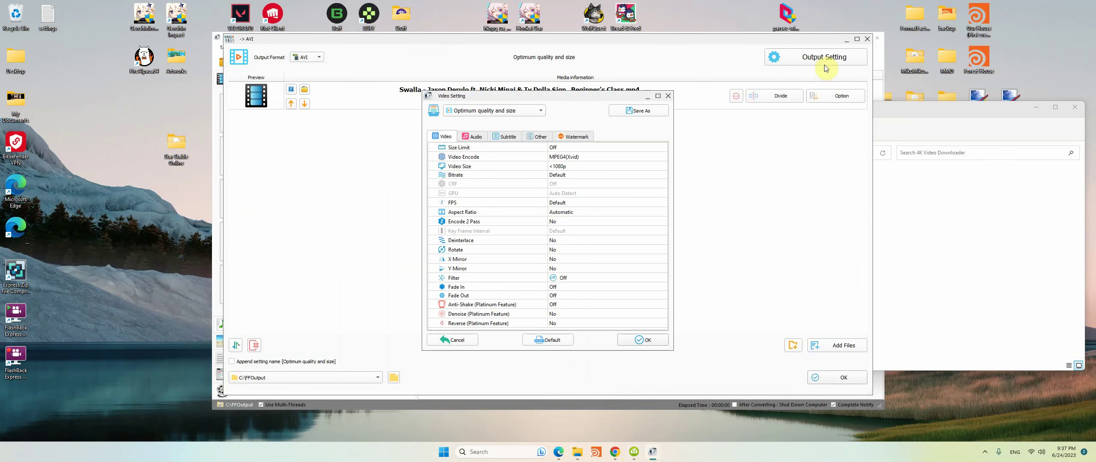
{"action": "left_click", "coordinate": [585, 157]}
{"action": "left_click", "coordinate": [585, 156]}
{"action": "left_click", "coordinate": [575, 166]}
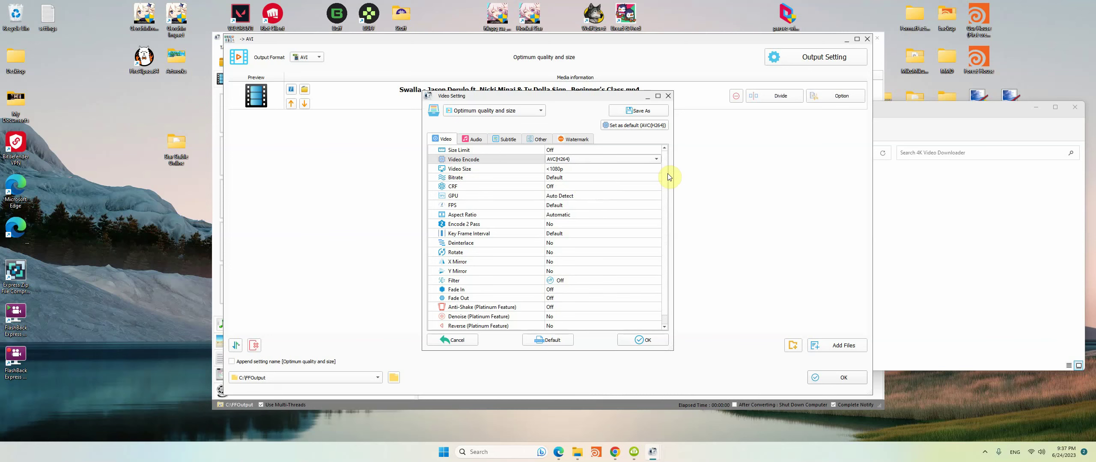
{"action": "left_click", "coordinate": [645, 338]}
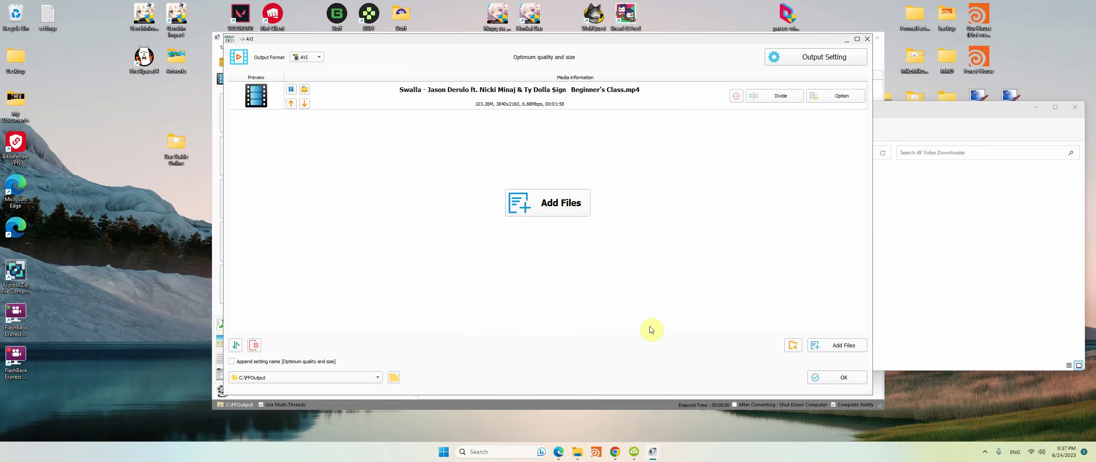
{"action": "left_click", "coordinate": [827, 379]}
{"action": "left_click", "coordinate": [433, 63]}
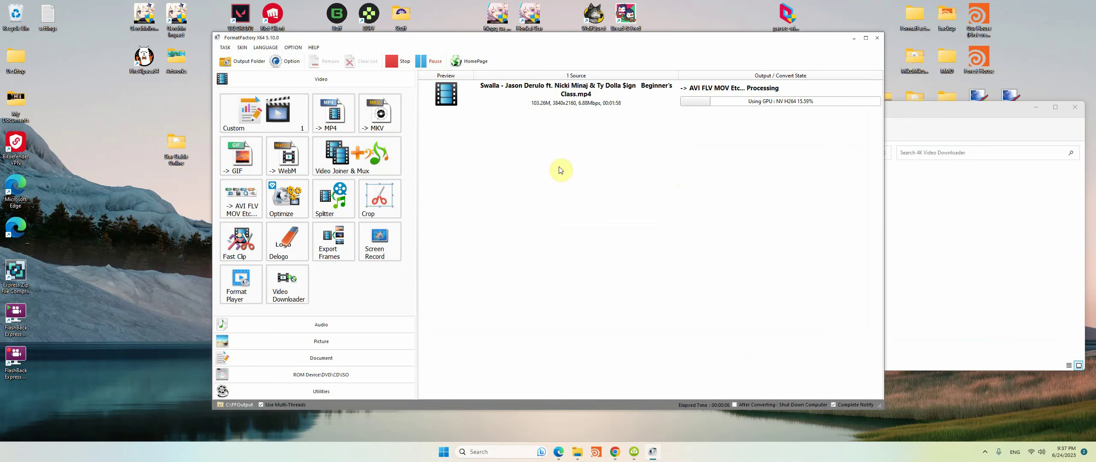
Add the downloaded Swalla MP4 to a WAV audio conversion in Format Factory and start converting it
{"action": "left_click", "coordinate": [321, 325]}
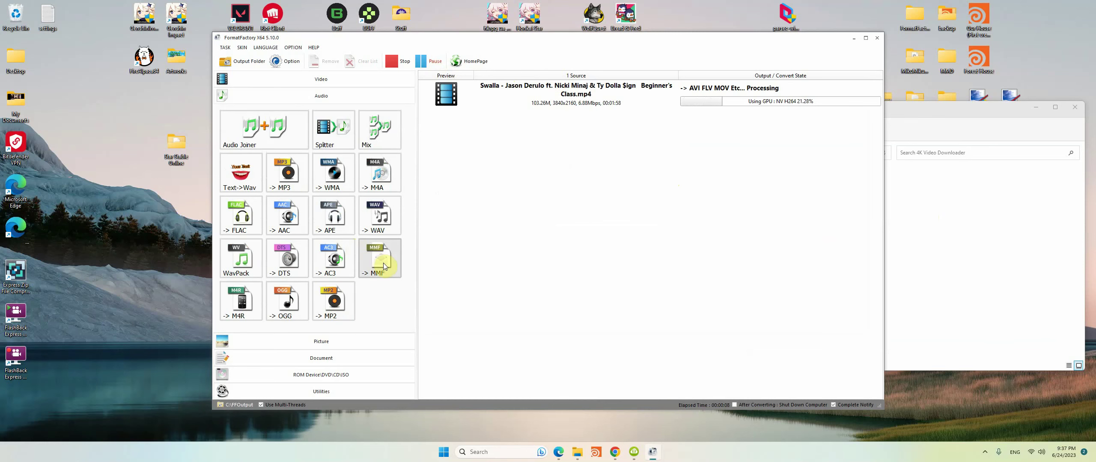
{"action": "left_click", "coordinate": [380, 219]}
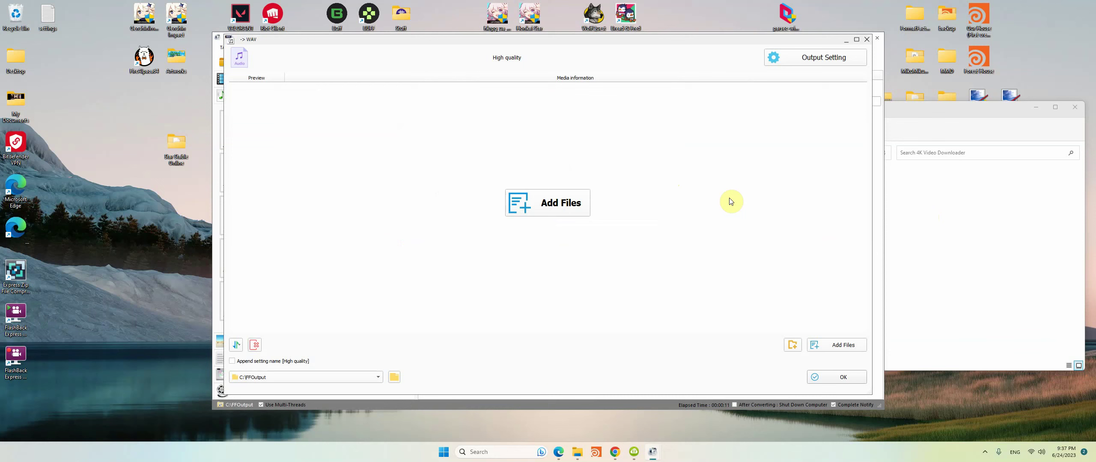
{"action": "left_click", "coordinate": [896, 201]}
{"action": "left_click_drag", "start_coordinate": [701, 197], "coordinate": [377, 212]}
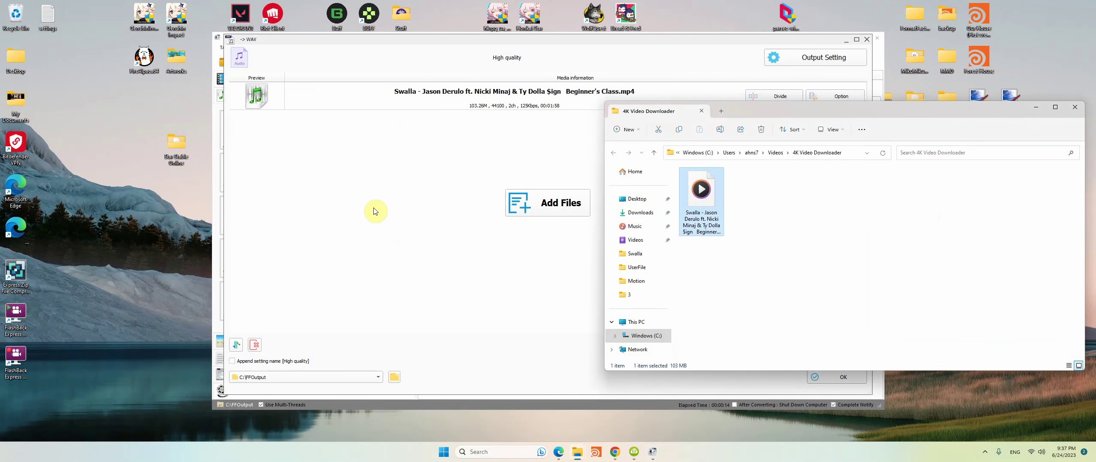
{"action": "left_click", "coordinate": [375, 212]}
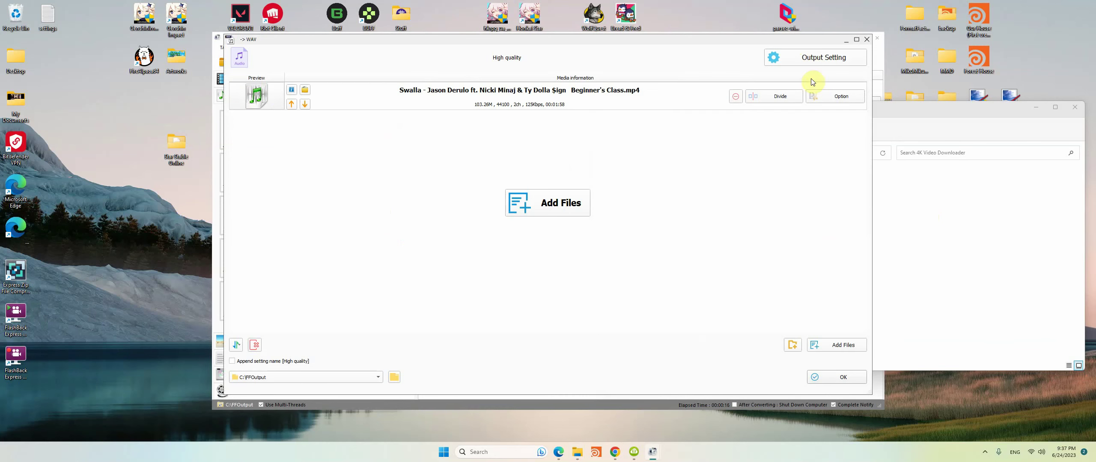
{"action": "left_click", "coordinate": [849, 381]}
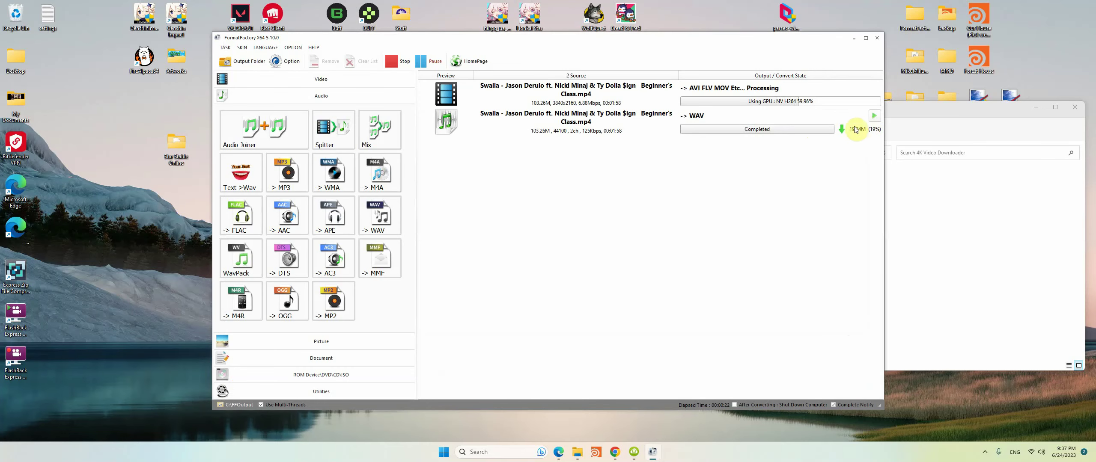
Show the converted WAV and AVI files of Swalla in the FFOutput folder
{"action": "left_click", "coordinate": [864, 119]}
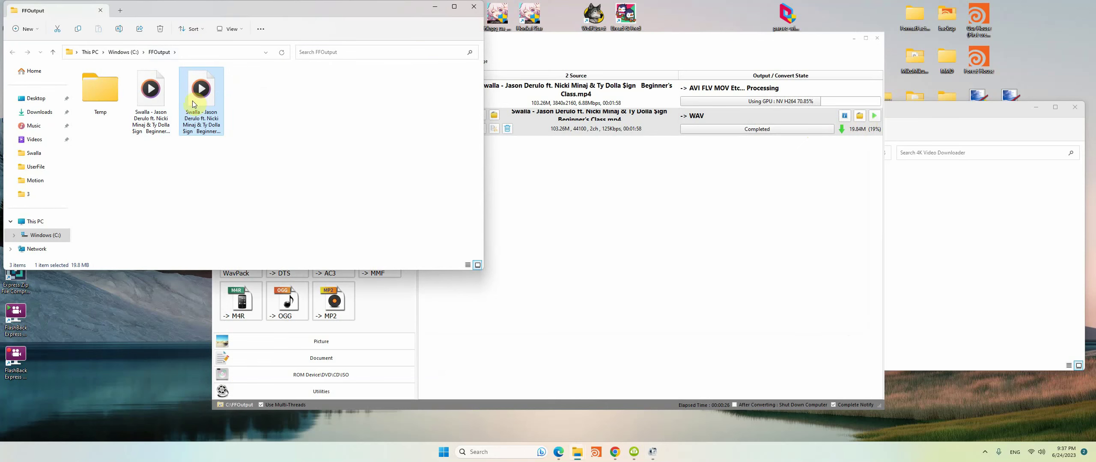
{"action": "mouse_move", "coordinate": [196, 100]}
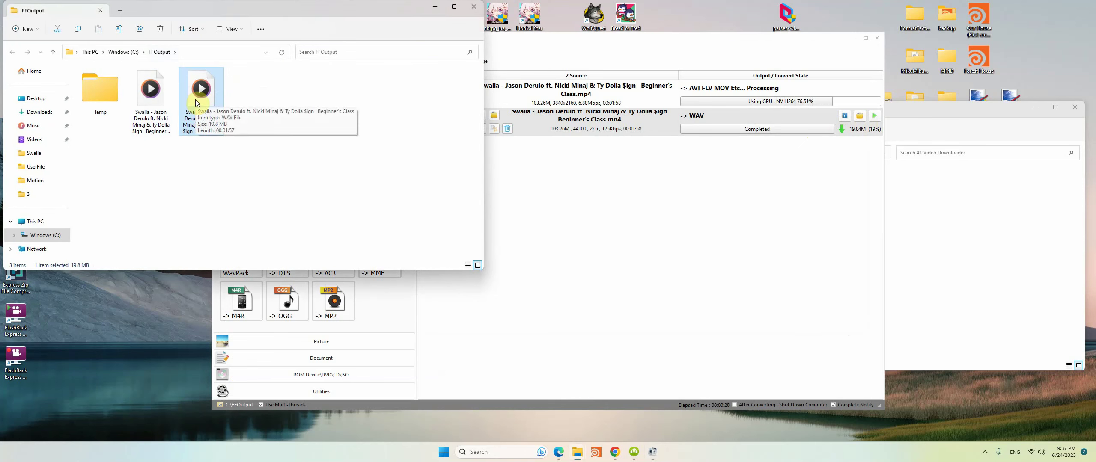
{"action": "left_click", "coordinate": [435, 7]}
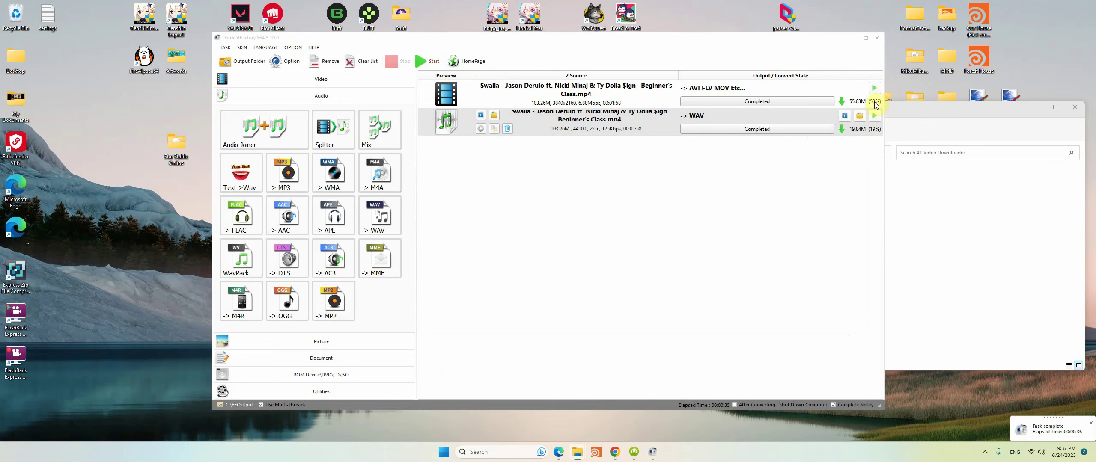
{"action": "left_click", "coordinate": [871, 89]}
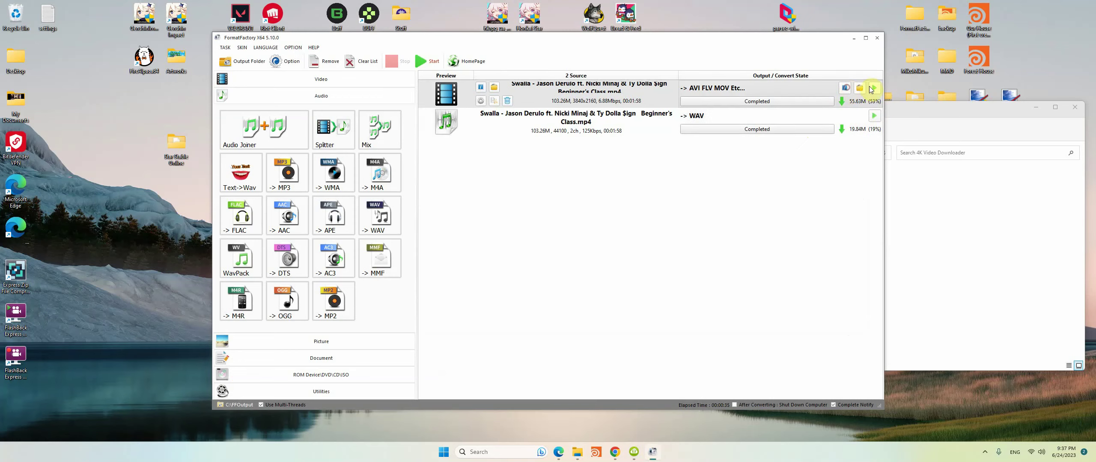
{"action": "left_click", "coordinate": [861, 88]}
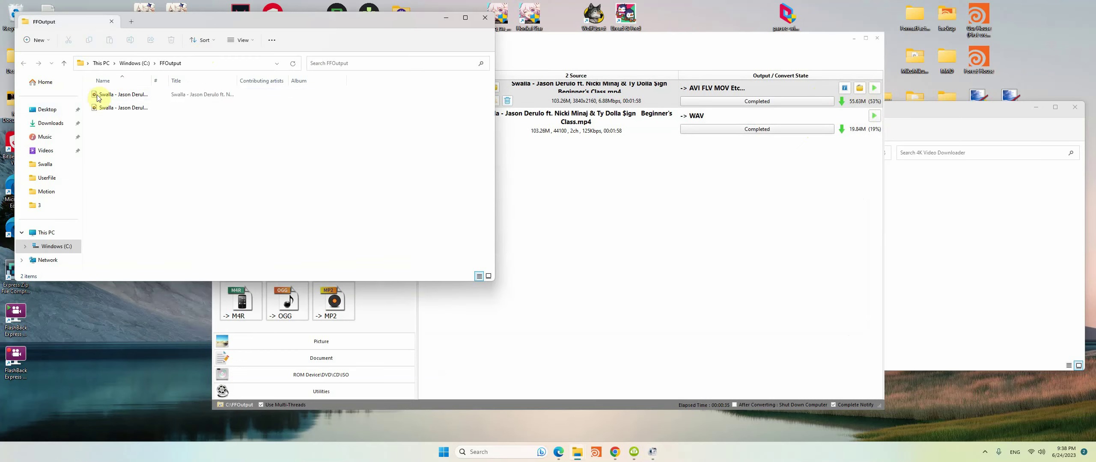
Minimise the downloader folder and Format Factory windows and launch MikuMikuDance from its desktop folder
{"action": "left_click", "coordinate": [1035, 107]}
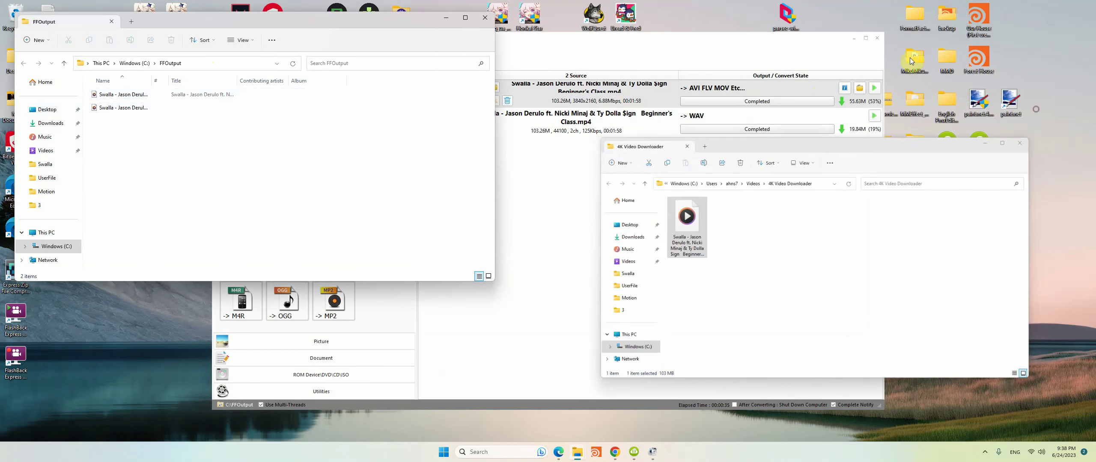
{"action": "left_click", "coordinate": [853, 38]}
{"action": "double_click", "coordinate": [915, 57]}
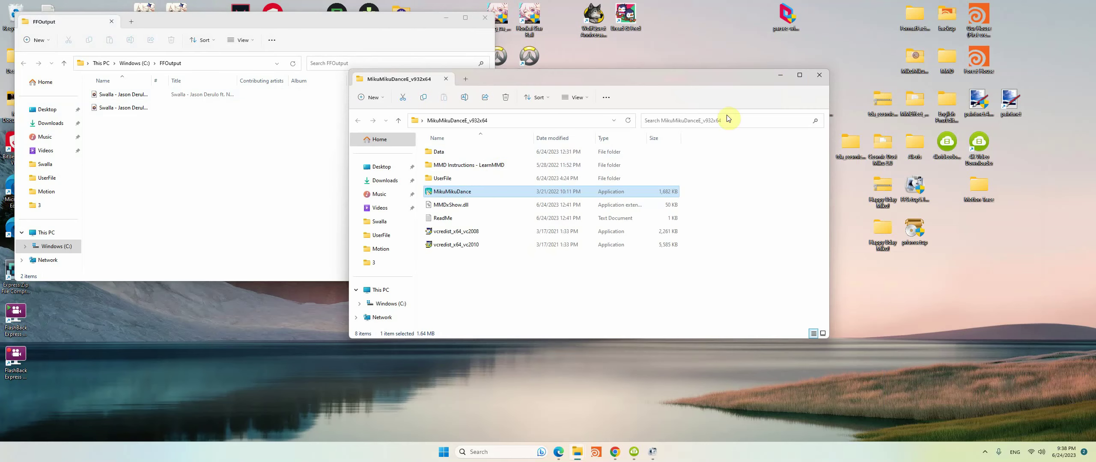
{"action": "left_click", "coordinate": [475, 192]}
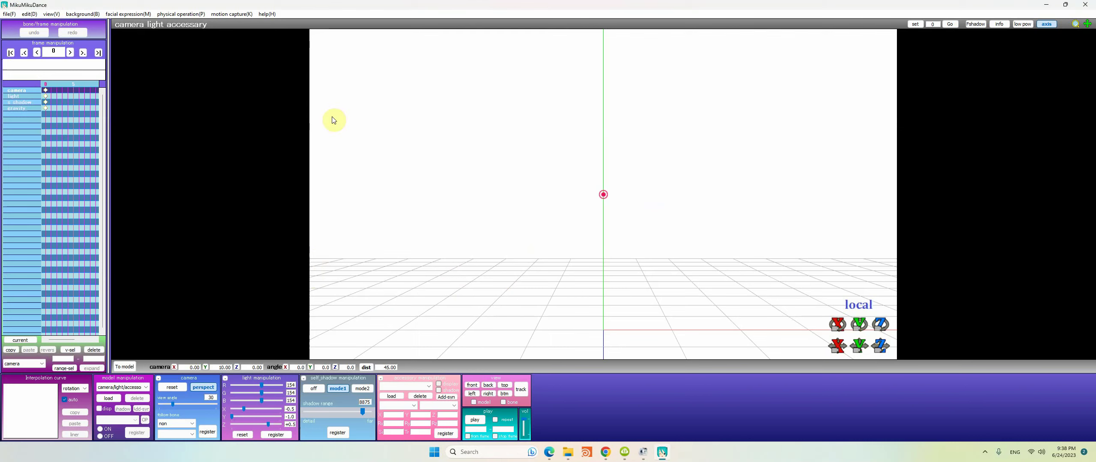
Try to load the converted Swalla AVI from C:\FFOutput as the background video in MikuMikuDance
{"action": "left_click", "coordinate": [75, 16]}
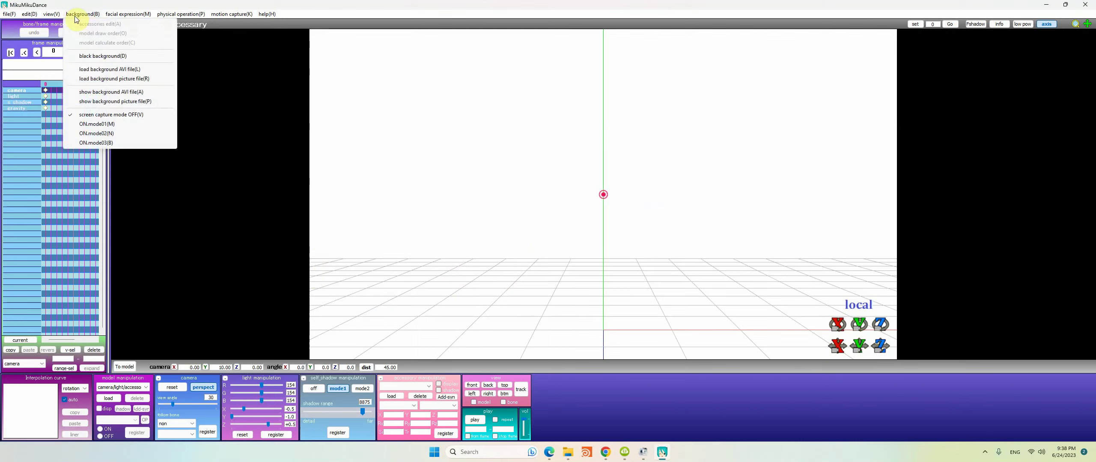
{"action": "left_click", "coordinate": [109, 69]}
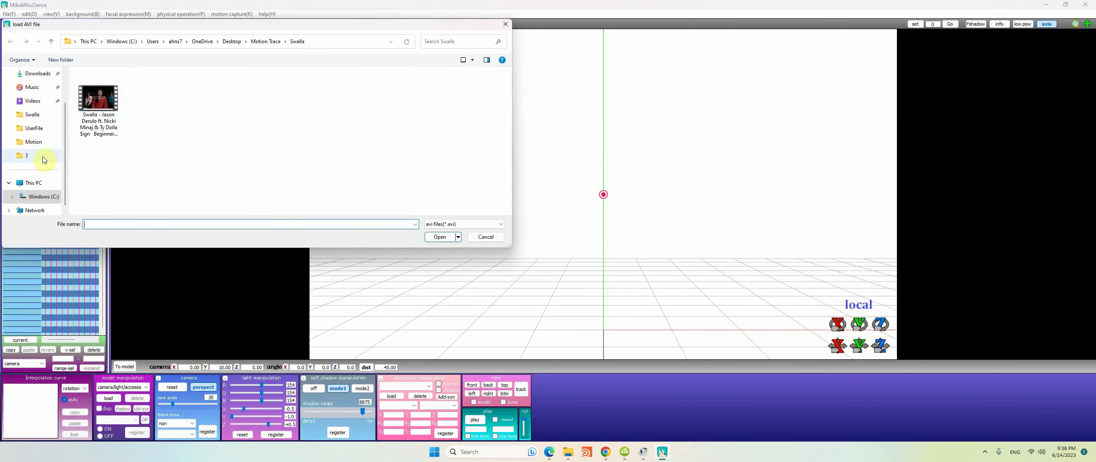
{"action": "left_click", "coordinate": [43, 196]}
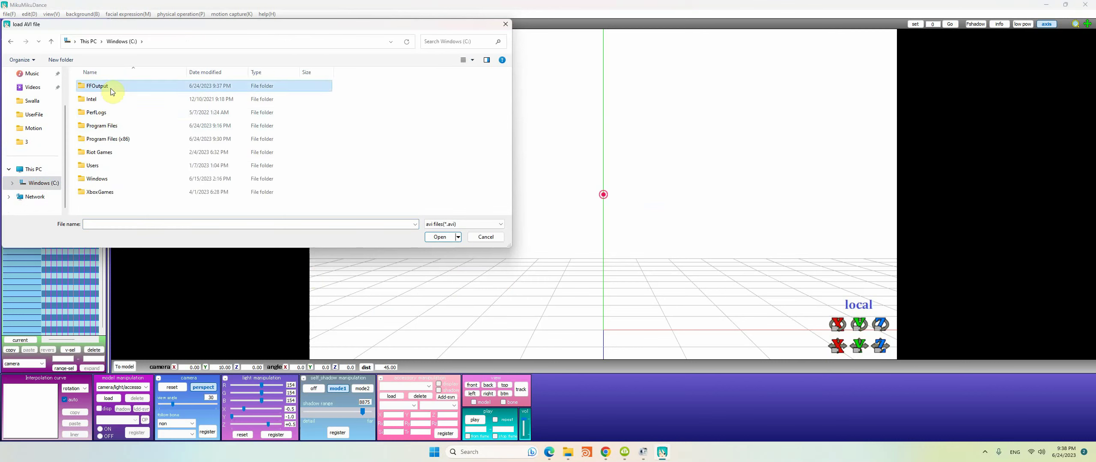
{"action": "double_click", "coordinate": [111, 92]}
{"action": "left_click", "coordinate": [99, 88]}
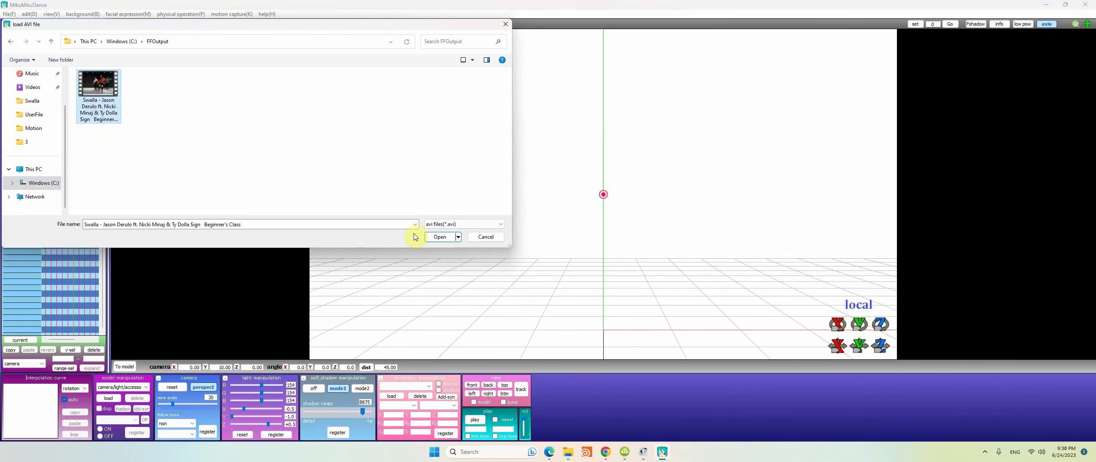
{"action": "left_click", "coordinate": [436, 237]}
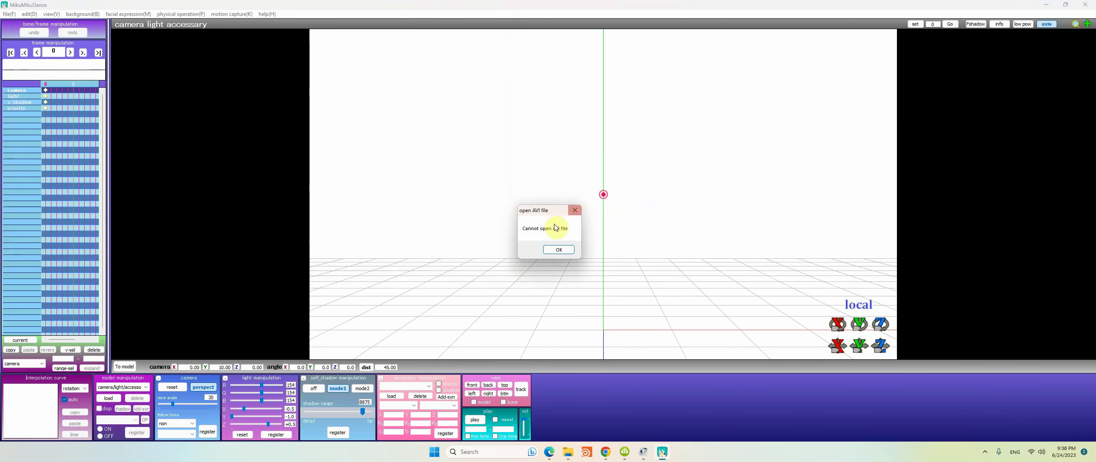
{"action": "left_click", "coordinate": [568, 251]}
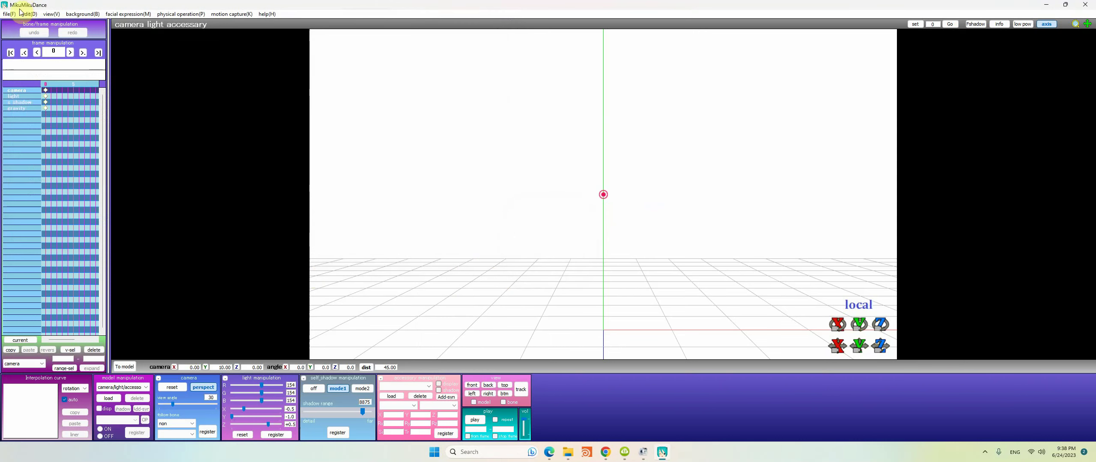
Load the converted Swalla WAV file from C:\FFOutput into MikuMikuDance
{"action": "left_click", "coordinate": [9, 14]}
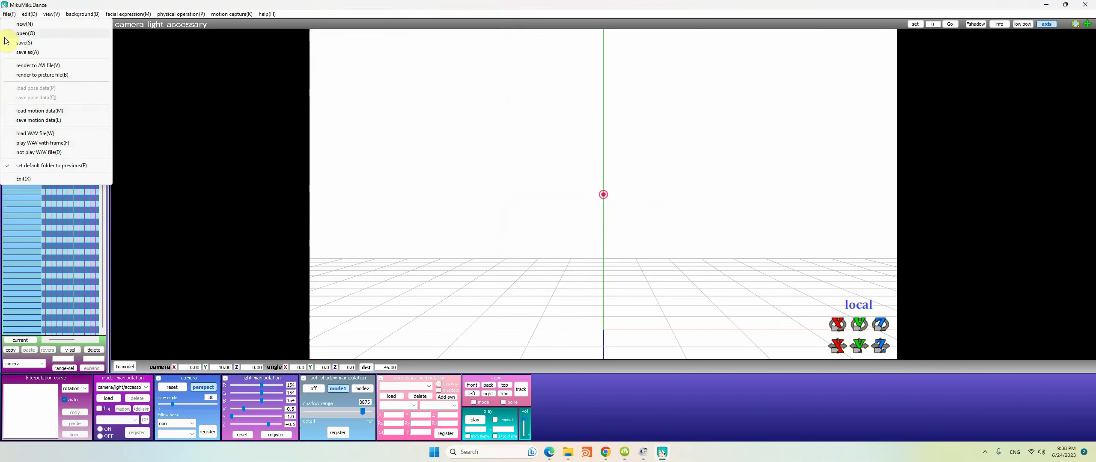
{"action": "left_click", "coordinate": [41, 134]}
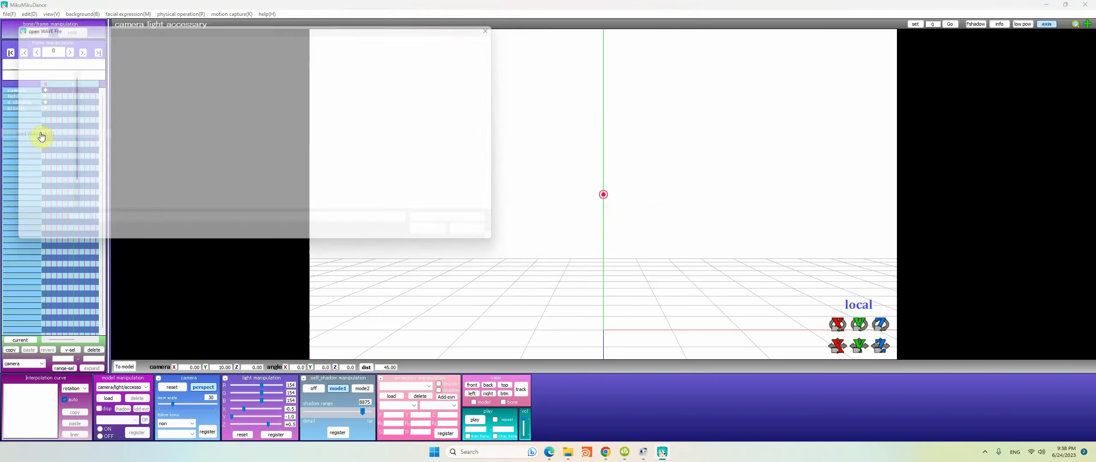
{"action": "left_click", "coordinate": [38, 198]}
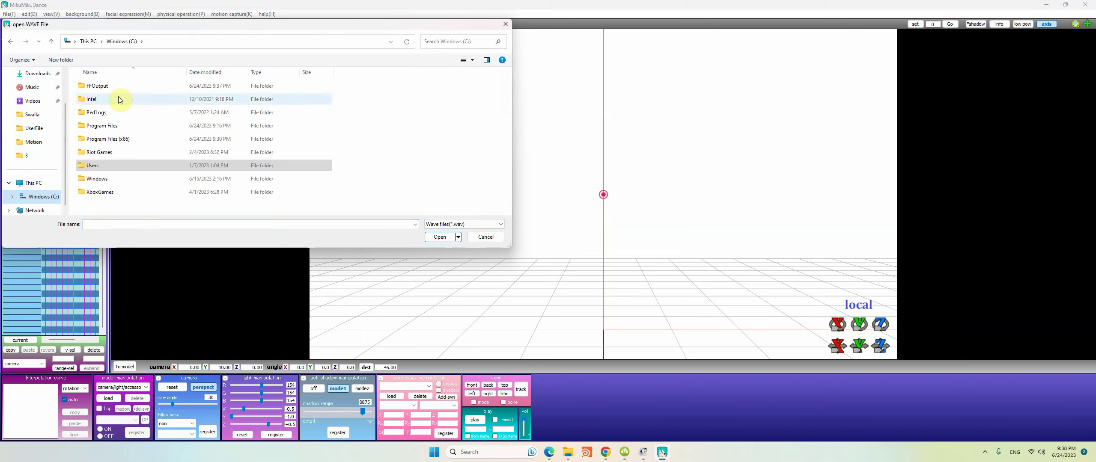
{"action": "double_click", "coordinate": [109, 88]}
{"action": "left_click", "coordinate": [110, 86]}
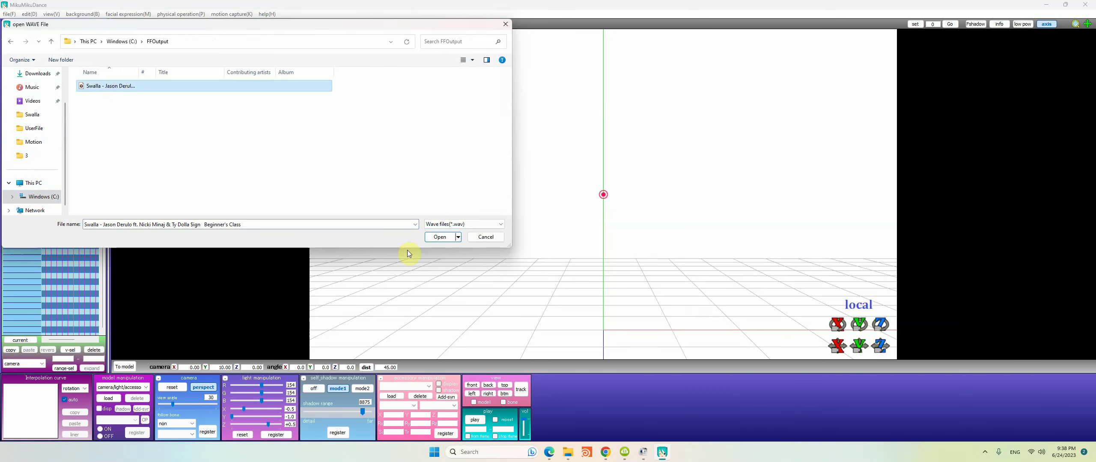
{"action": "left_click", "coordinate": [440, 238]}
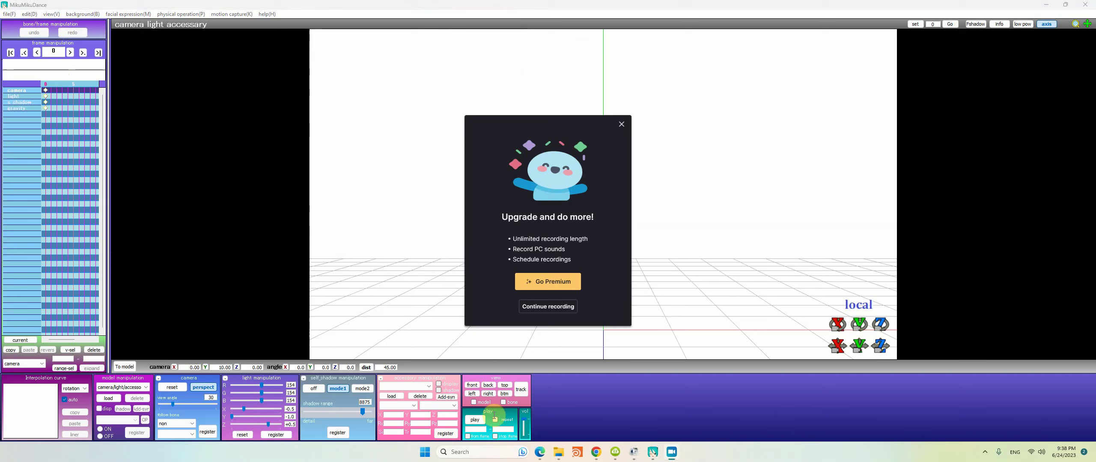
Close the screen recorder windows and briefly play the MikuMikuDance project to test the loaded audio
{"action": "left_click", "coordinate": [621, 124]}
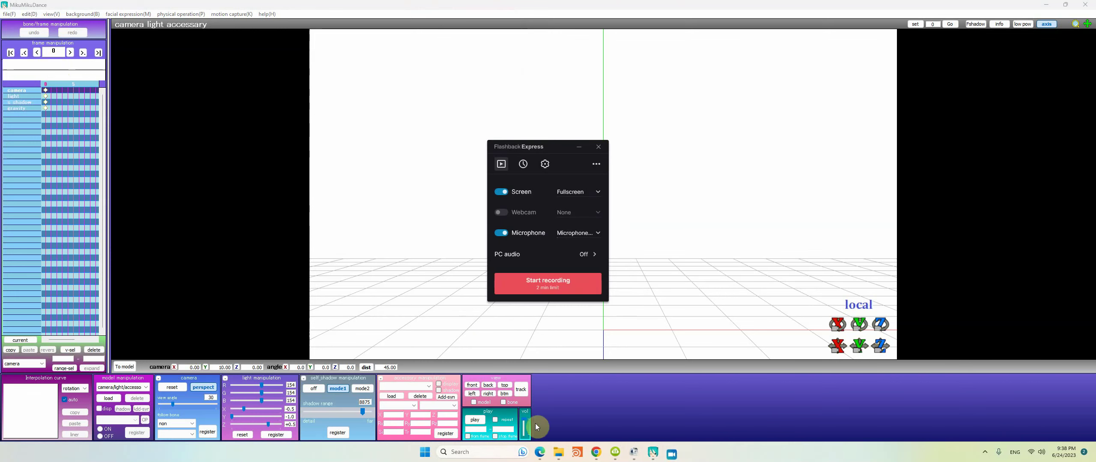
{"action": "left_click", "coordinate": [598, 148]}
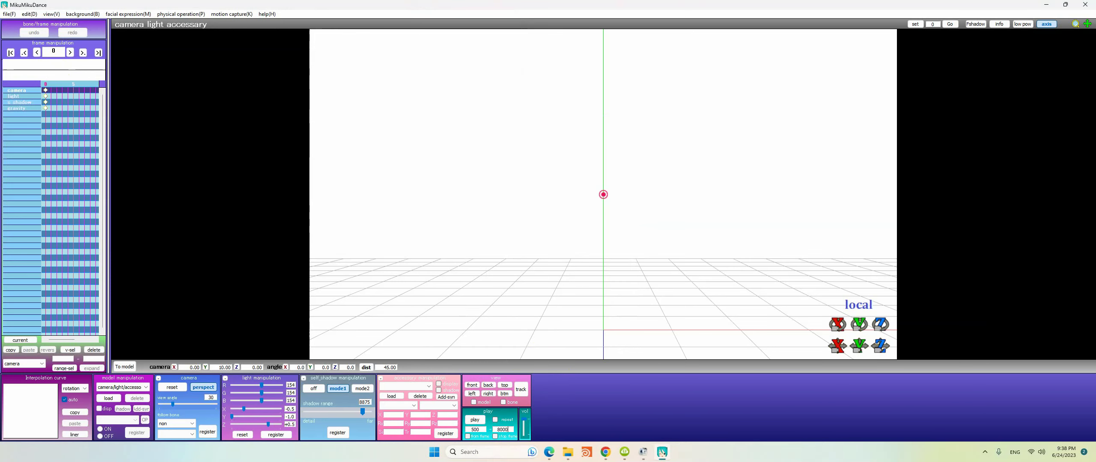
{"action": "left_click", "coordinate": [475, 420]}
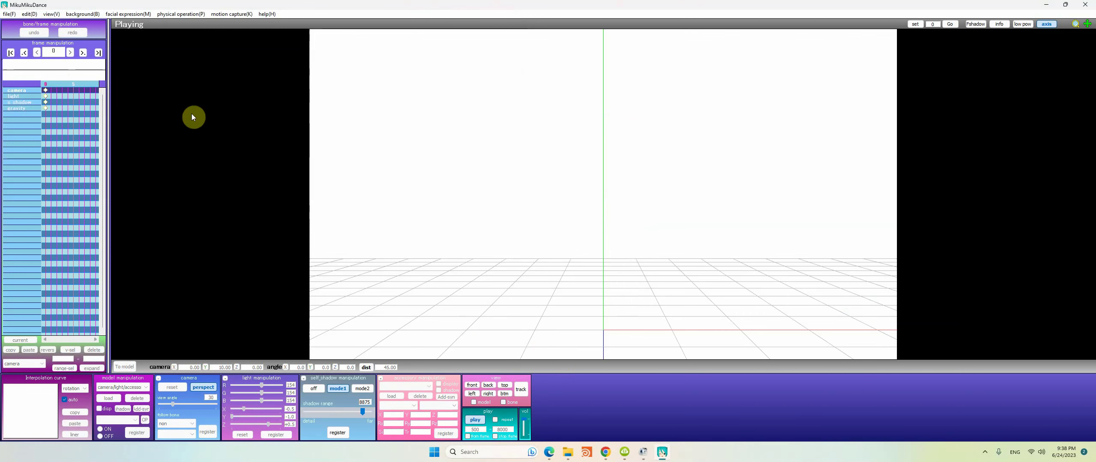
{"action": "left_click", "coordinate": [475, 420]}
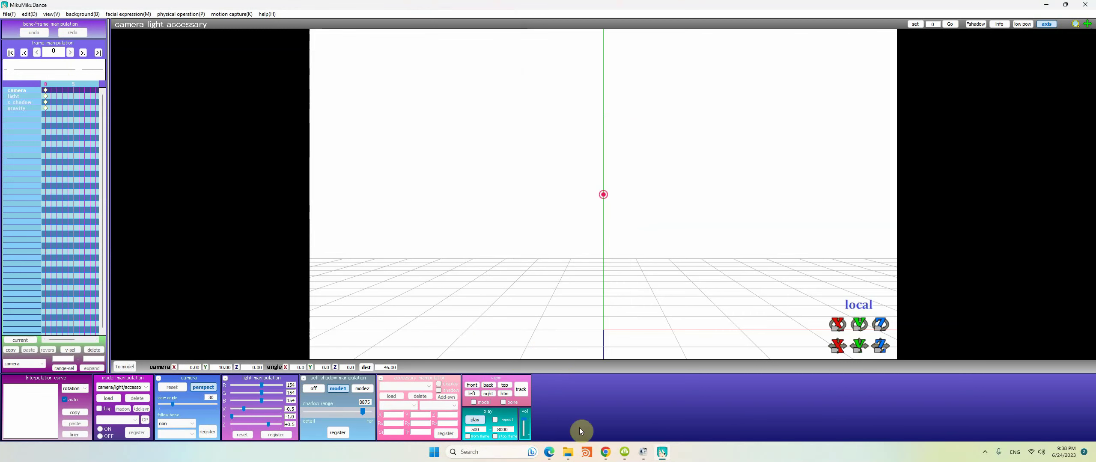
Quit MikuMikuDance without saving and close the FFOutput and MikuMikuDance folder windows
{"action": "left_click", "coordinate": [1085, 4]}
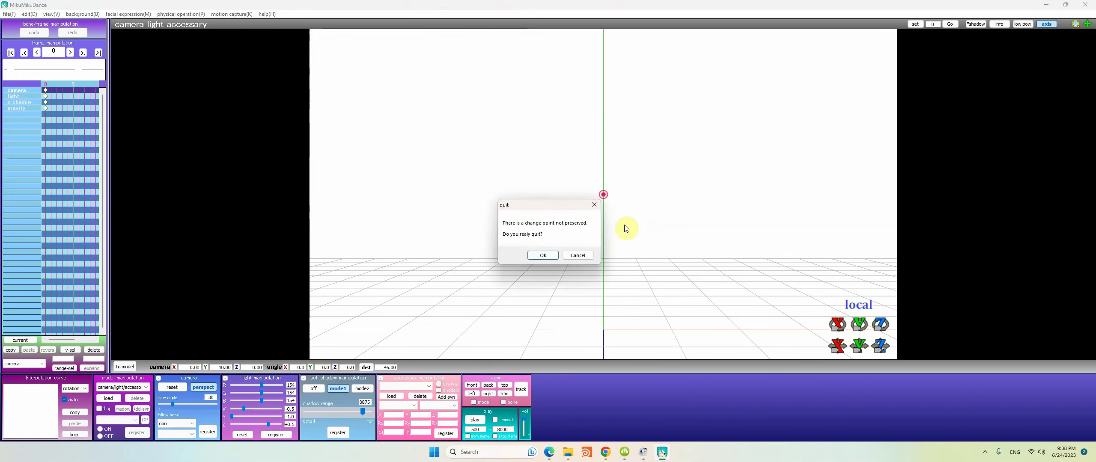
{"action": "left_click", "coordinate": [540, 255]}
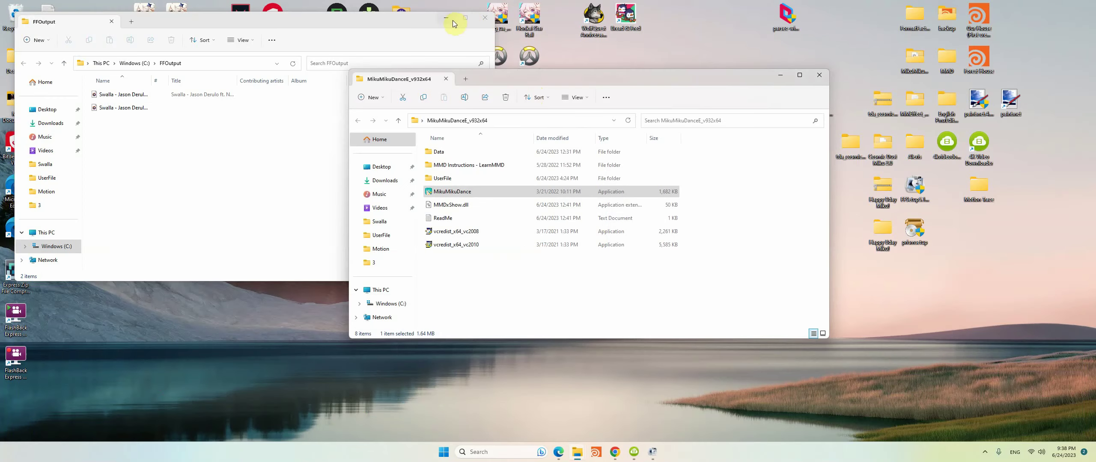
{"action": "left_click", "coordinate": [483, 19]}
{"action": "left_click", "coordinate": [819, 77]}
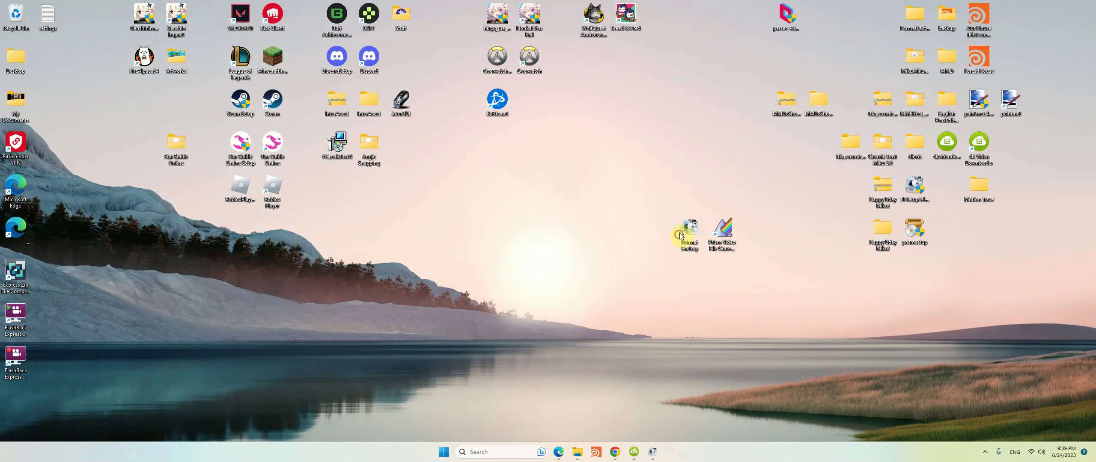
Launch Prism from the desktop and add the Swalla AVI video from C:\FFOutput to the conversion list
{"action": "left_click_drag", "start_coordinate": [680, 235], "coordinate": [757, 244]}
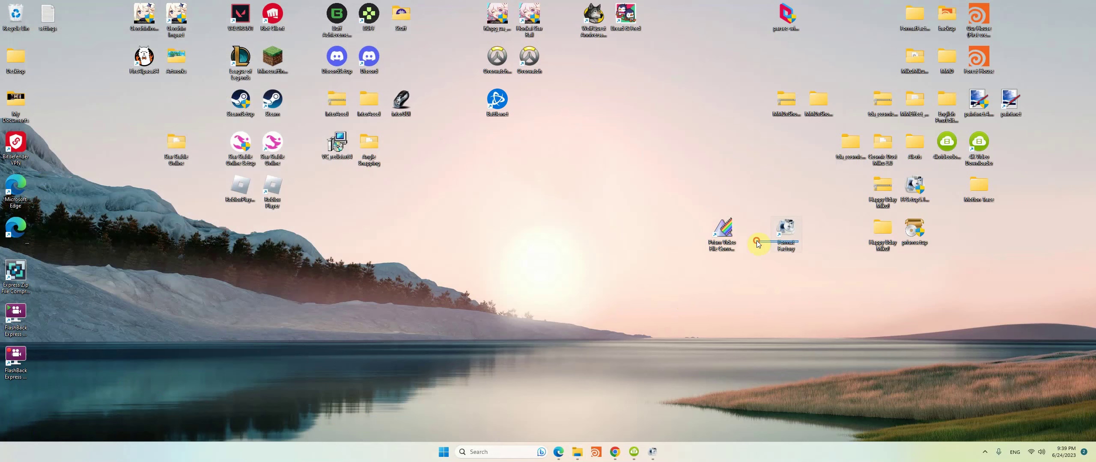
{"action": "double_click", "coordinate": [726, 231]}
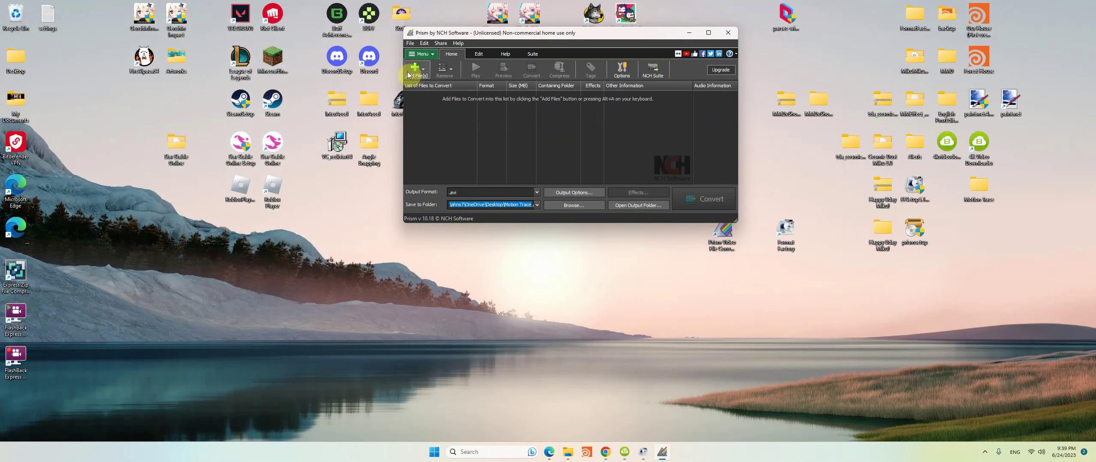
{"action": "left_click", "coordinate": [426, 74]}
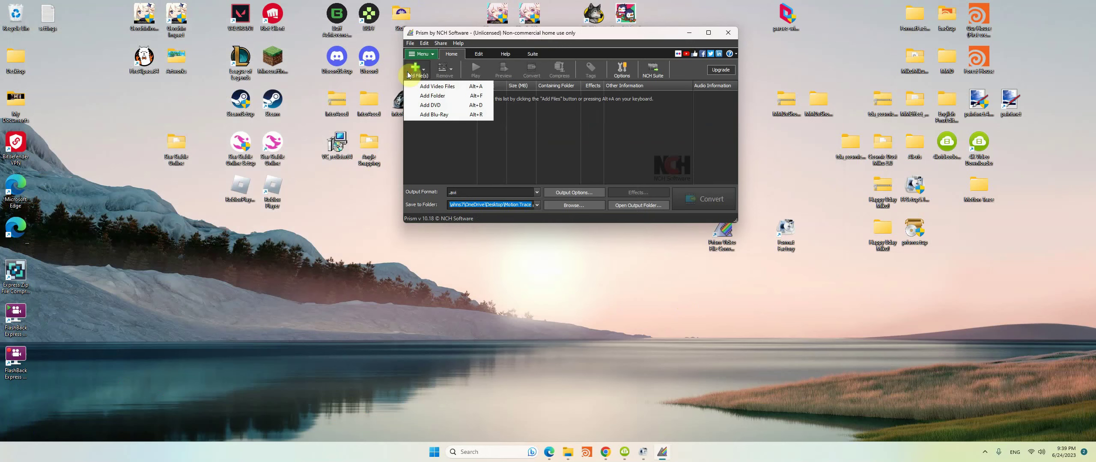
{"action": "left_click", "coordinate": [463, 86]}
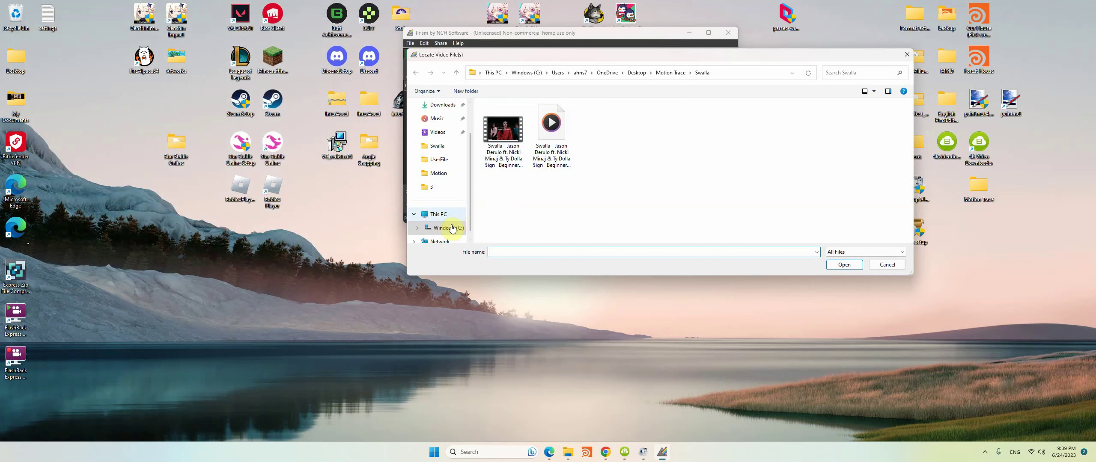
{"action": "left_click", "coordinate": [449, 227]}
{"action": "double_click", "coordinate": [518, 115]}
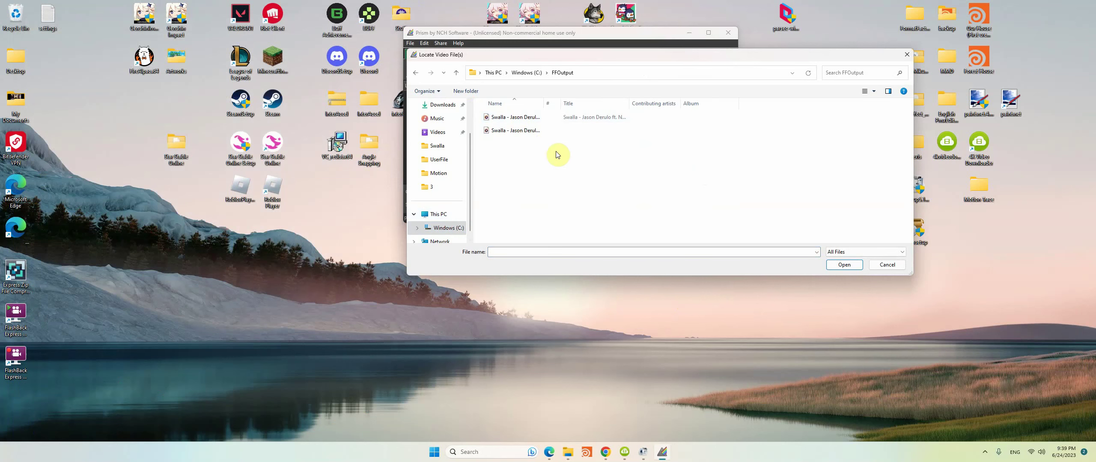
{"action": "left_click", "coordinate": [544, 119]}
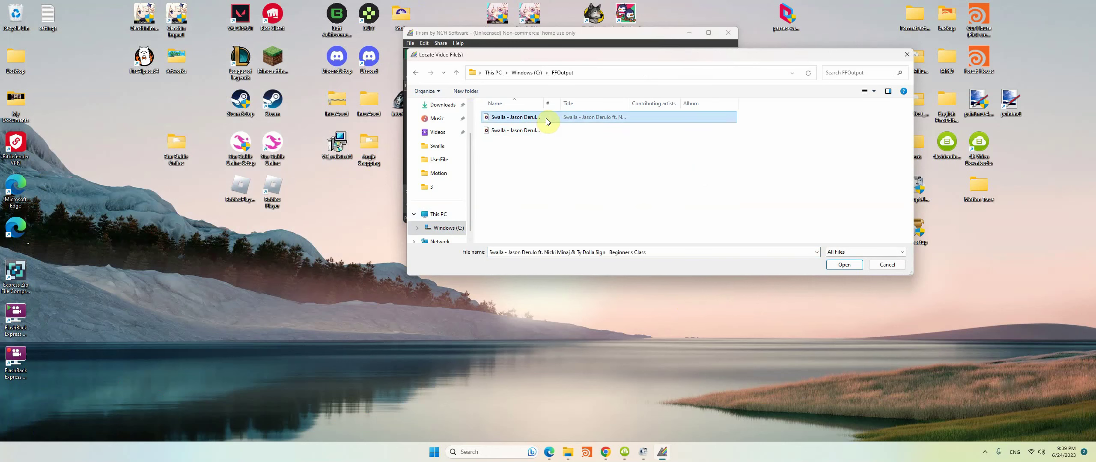
{"action": "left_click", "coordinate": [828, 253]}
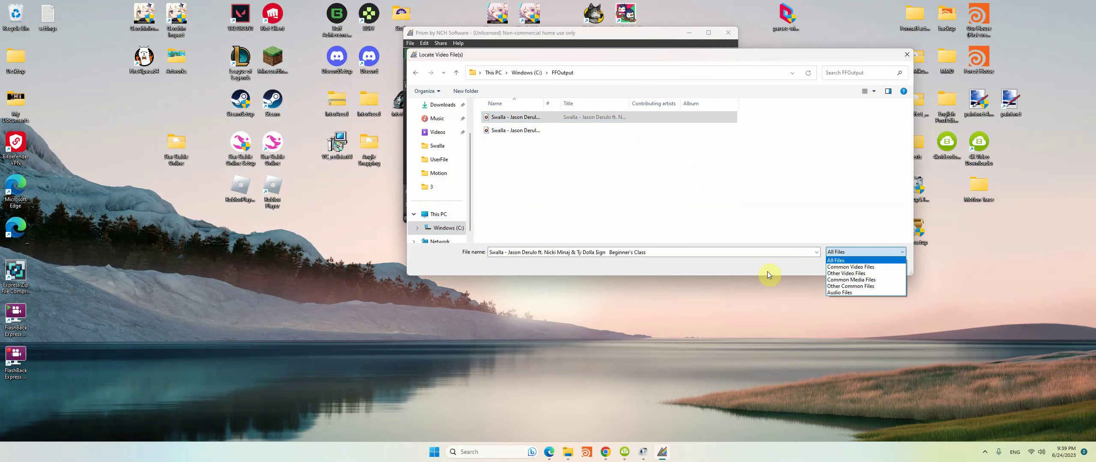
{"action": "left_click", "coordinate": [767, 271]}
{"action": "left_click", "coordinate": [844, 265]}
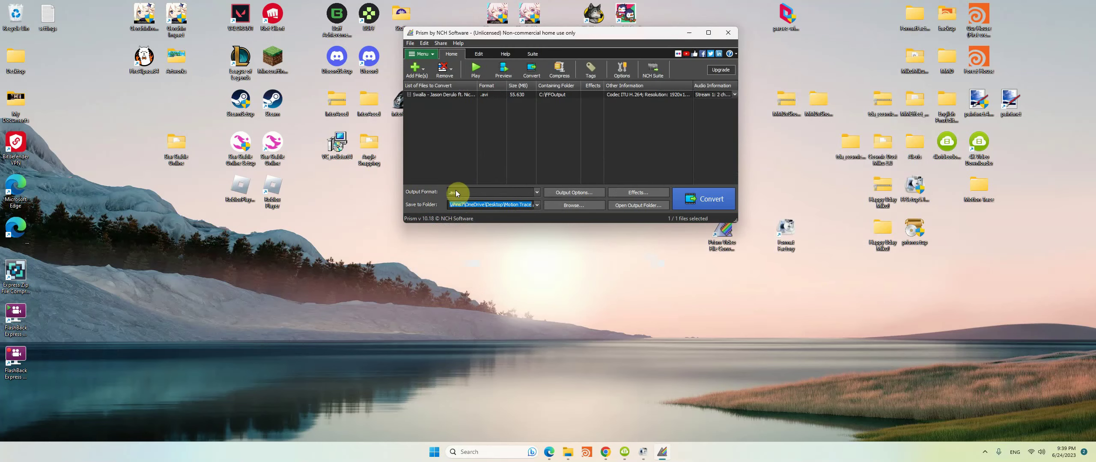
Set the Desktop as Prism's output folder for the converted video
{"action": "left_click", "coordinate": [564, 207]}
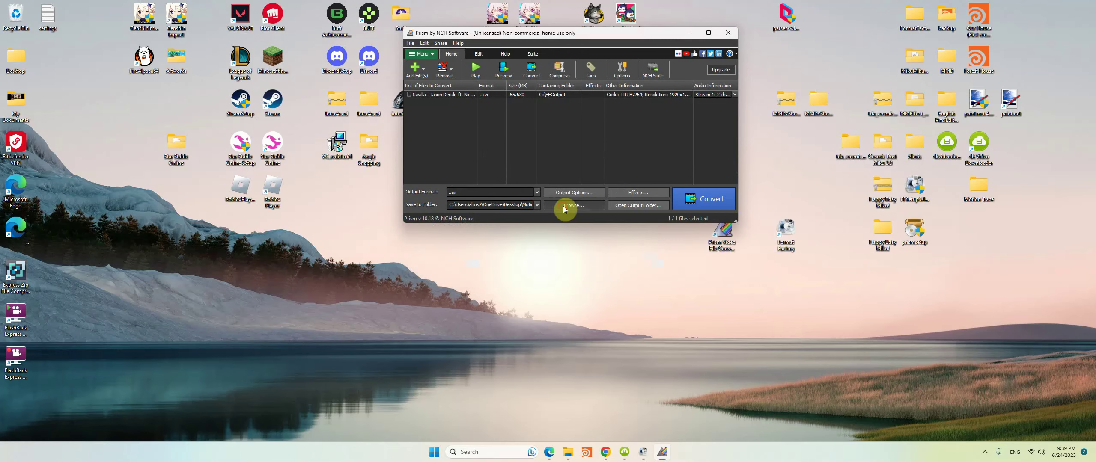
{"action": "scroll", "coordinate": [444, 129], "scroll_direction": "up", "scroll_amount": 1}
{"action": "left_click", "coordinate": [441, 127]}
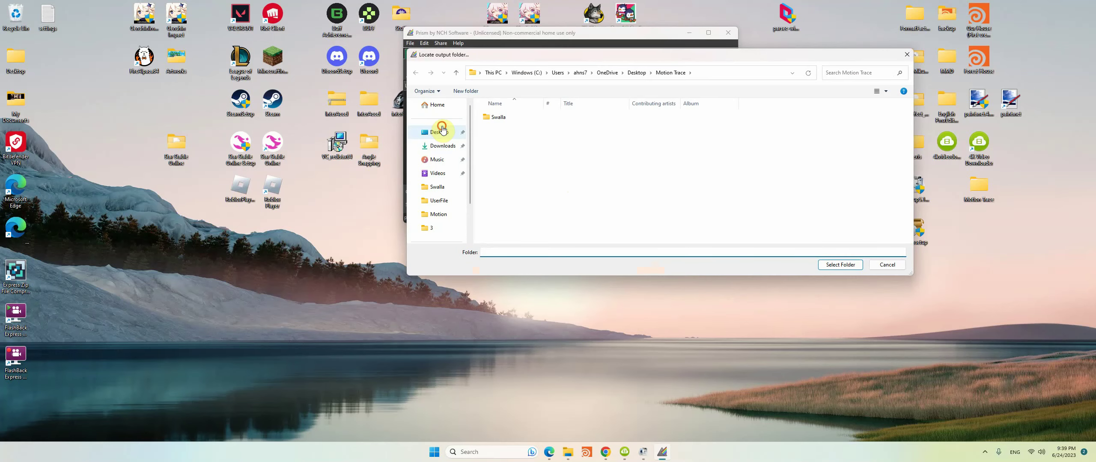
{"action": "left_click", "coordinate": [840, 265]}
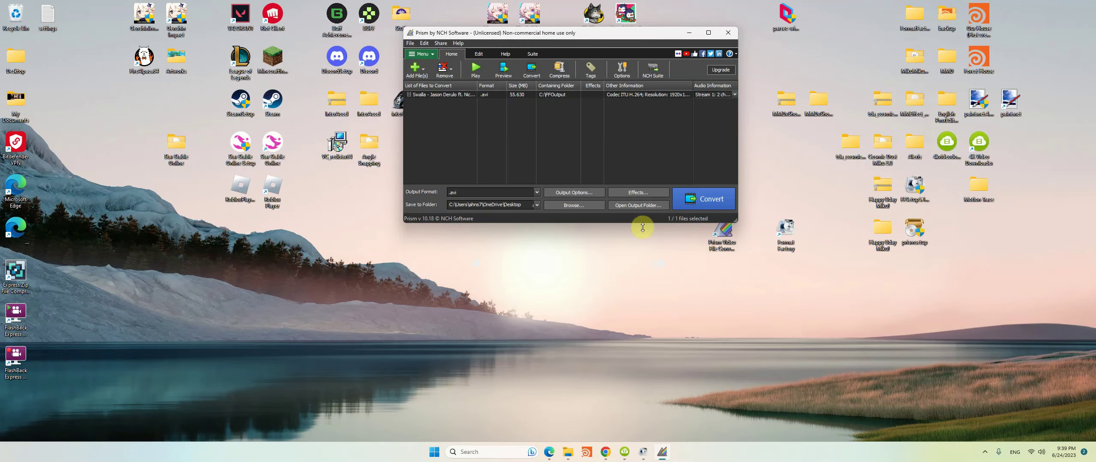
Convert the Swalla video to AVI using Microsoft Video 1 and PCM Uncompressed sound, and check the output folder
{"action": "left_click", "coordinate": [565, 194]}
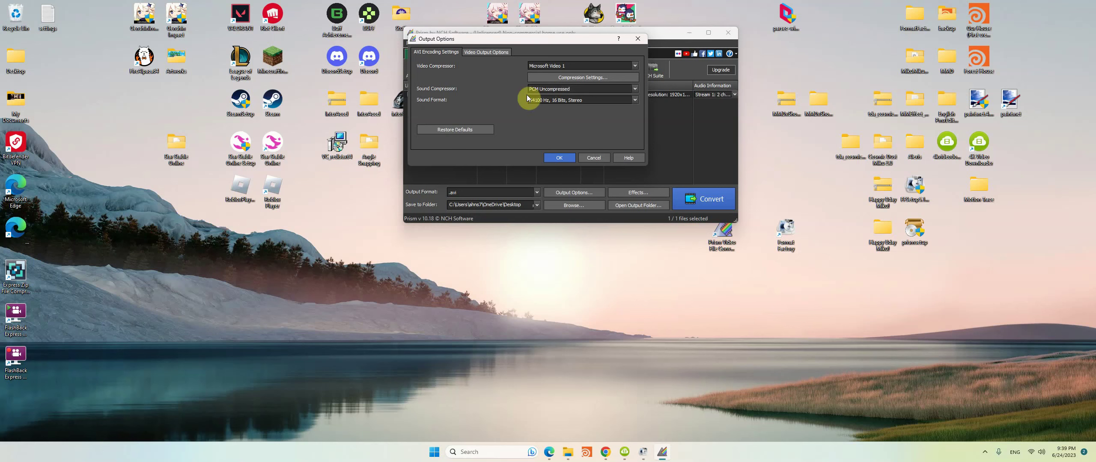
{"action": "left_click", "coordinate": [569, 158]}
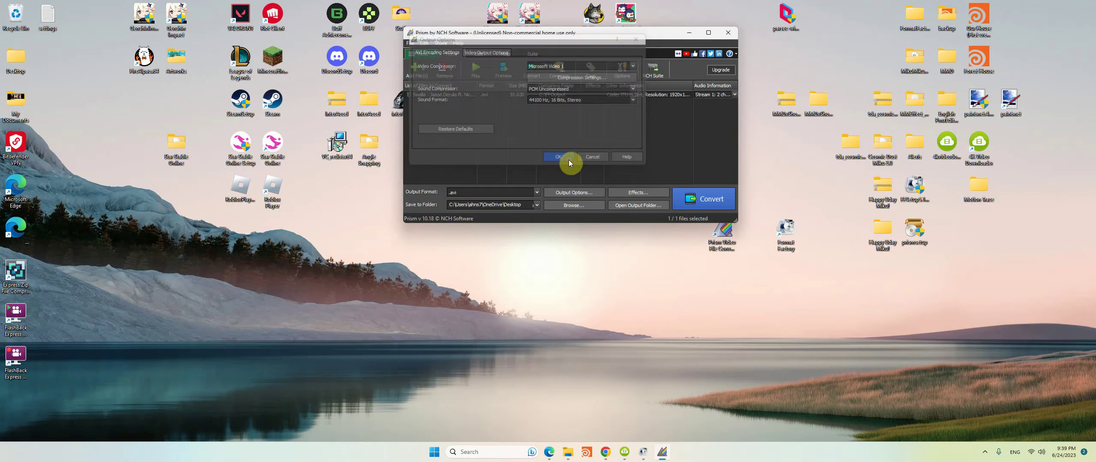
{"action": "left_click", "coordinate": [708, 193]}
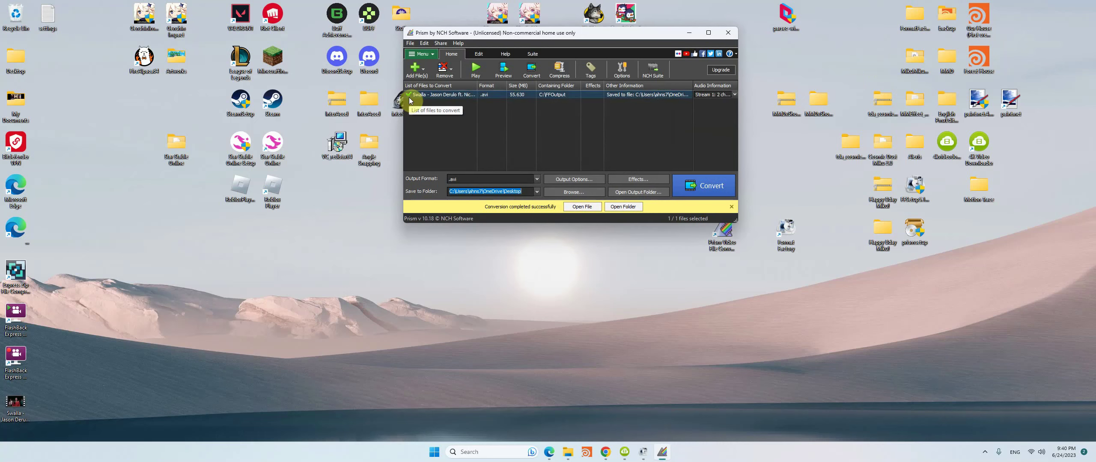
{"action": "left_click", "coordinate": [640, 209]}
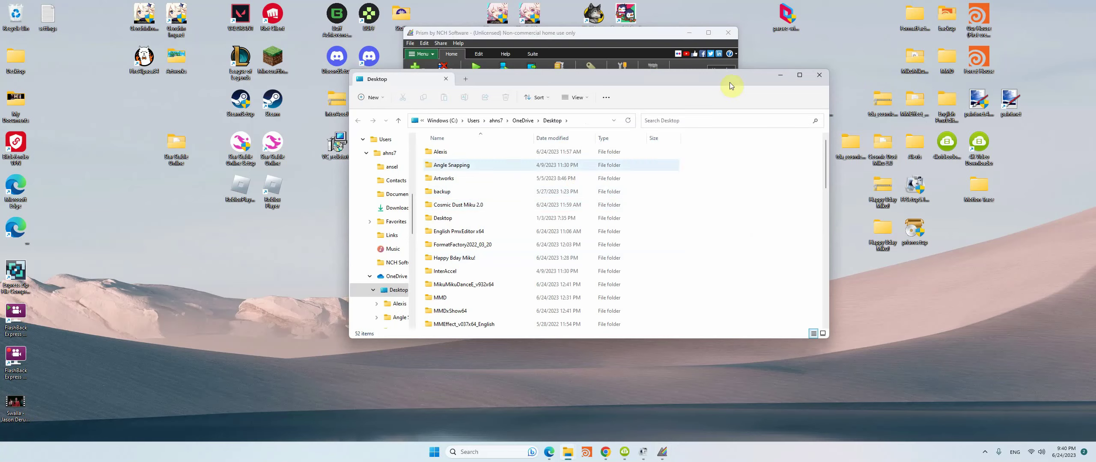
{"action": "left_click", "coordinate": [819, 75]}
Launch MikuMikuDance and load the newly converted Swalla AVI from the Desktop as the background video
{"action": "double_click", "coordinate": [903, 63]}
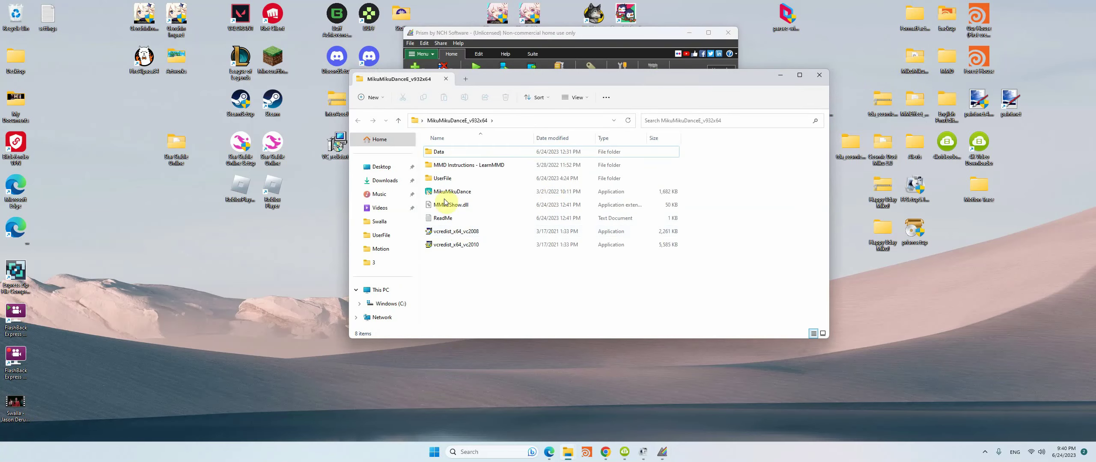
{"action": "left_click", "coordinate": [445, 194]}
{"action": "key", "text": "Return"}
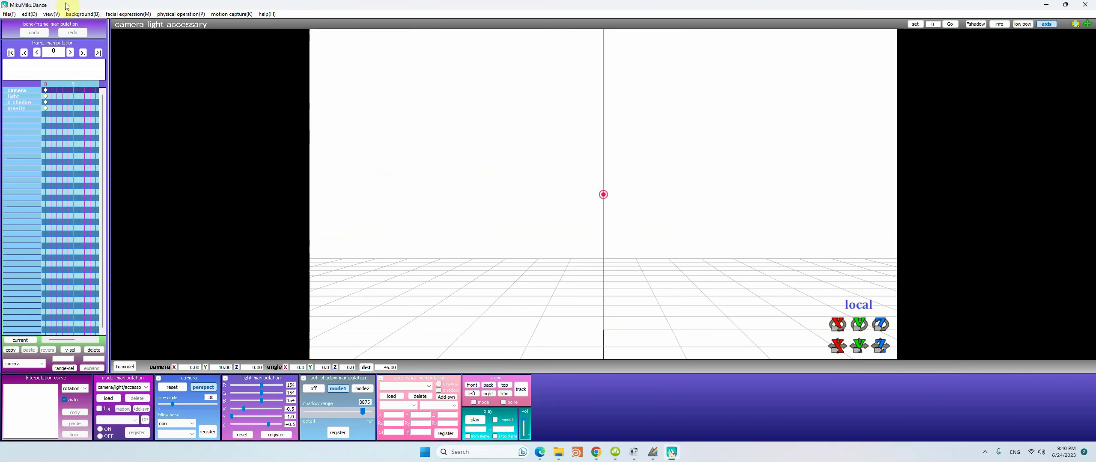
{"action": "left_click", "coordinate": [82, 14]}
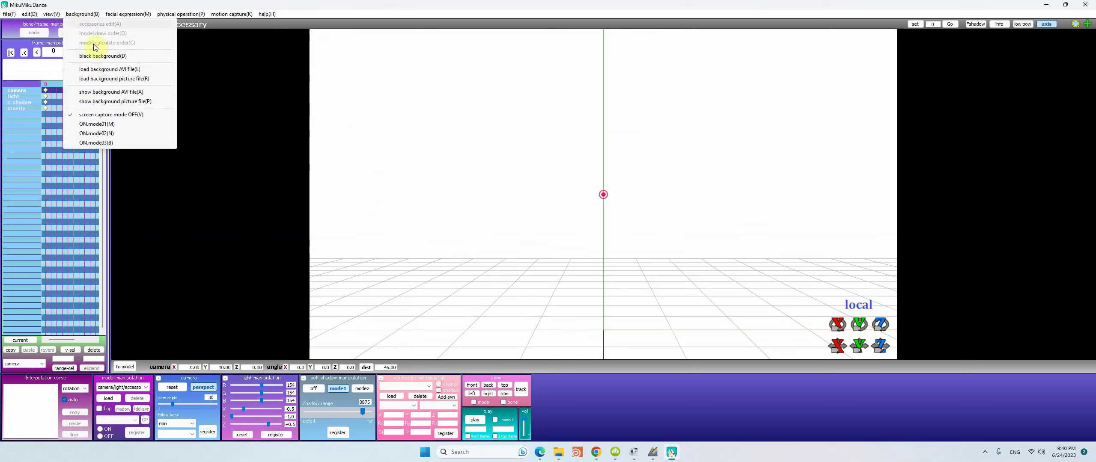
{"action": "left_click", "coordinate": [98, 70]}
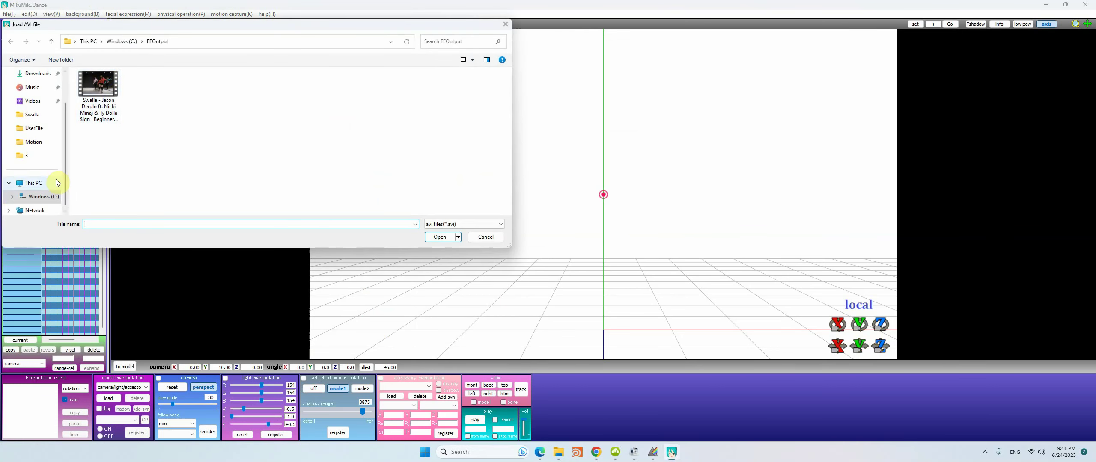
{"action": "left_click", "coordinate": [35, 101]}
{"action": "scroll", "coordinate": [257, 163], "scroll_direction": "down", "scroll_amount": 6}
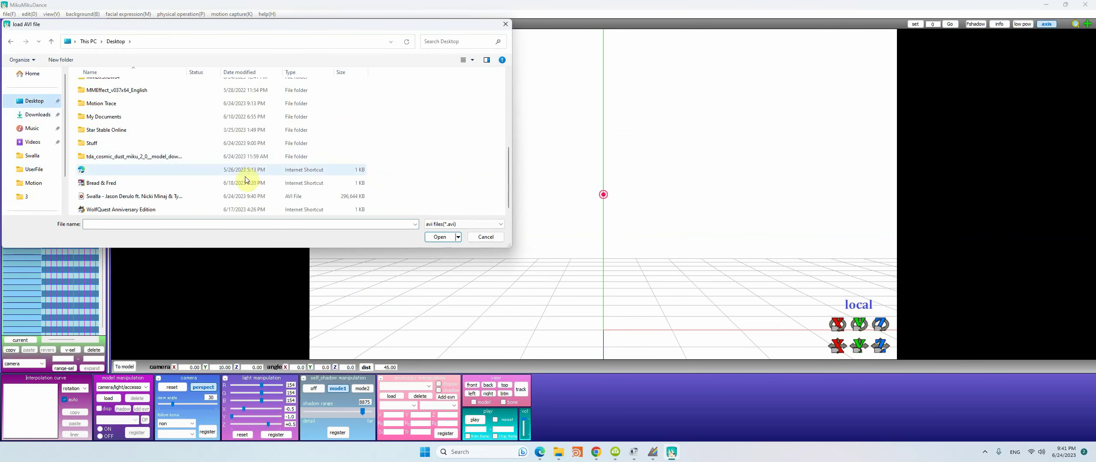
{"action": "left_click", "coordinate": [150, 195]}
{"action": "left_click", "coordinate": [435, 237]}
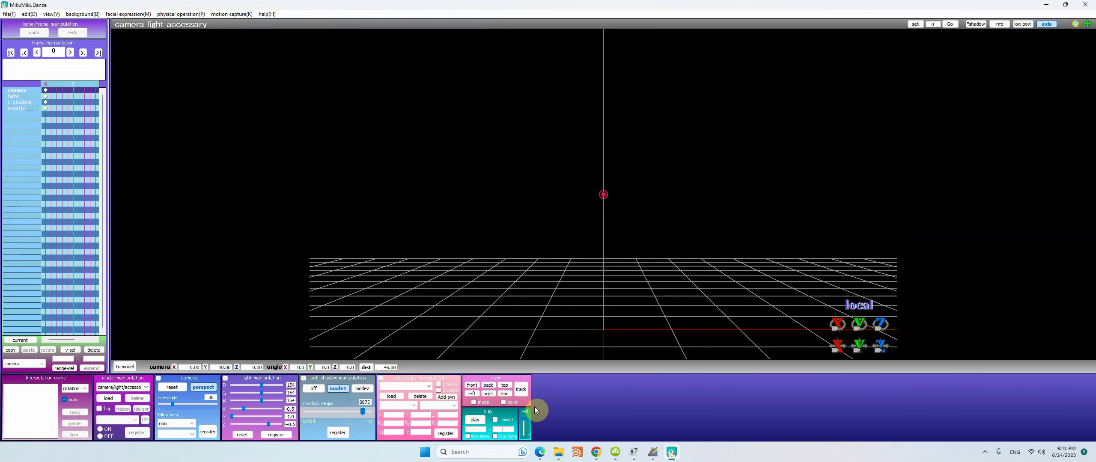
Set the playback end frame to 5000 and play the project, moving the camera to check the background video
{"action": "left_click", "coordinate": [503, 430]}
{"action": "type", "text": "5000"}
{"action": "left_click", "coordinate": [475, 420]}
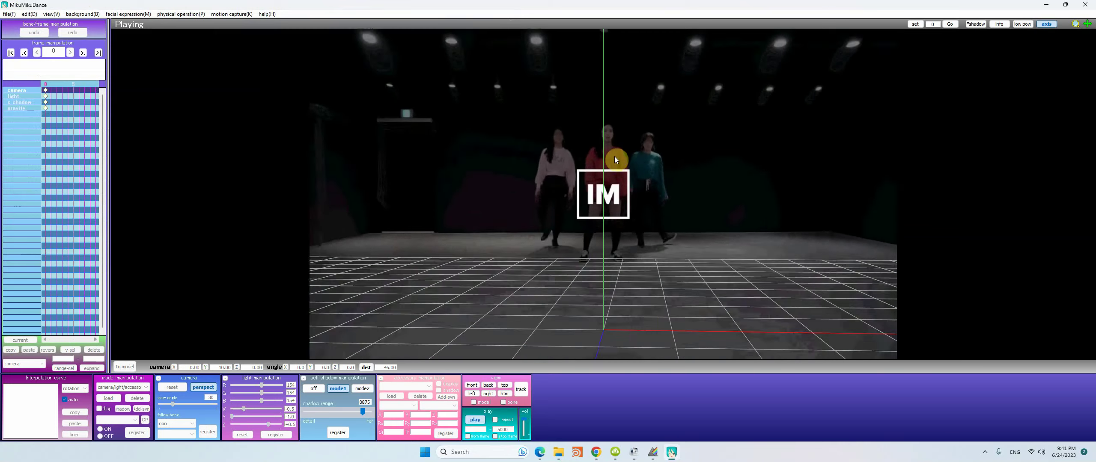
{"action": "right_click_drag", "start_coordinate": [615, 156], "coordinate": [589, 143]}
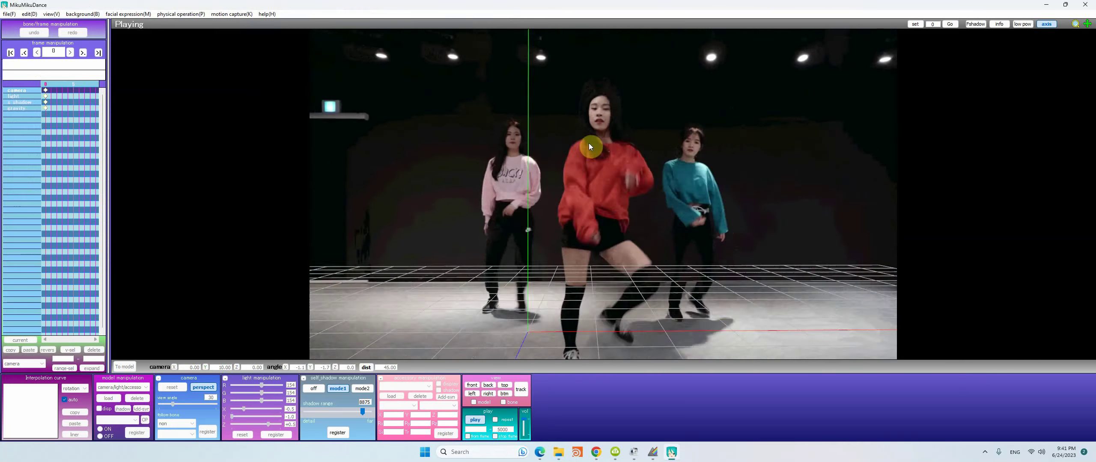
{"action": "middle_click_drag", "start_coordinate": [590, 147], "coordinate": [780, 172]}
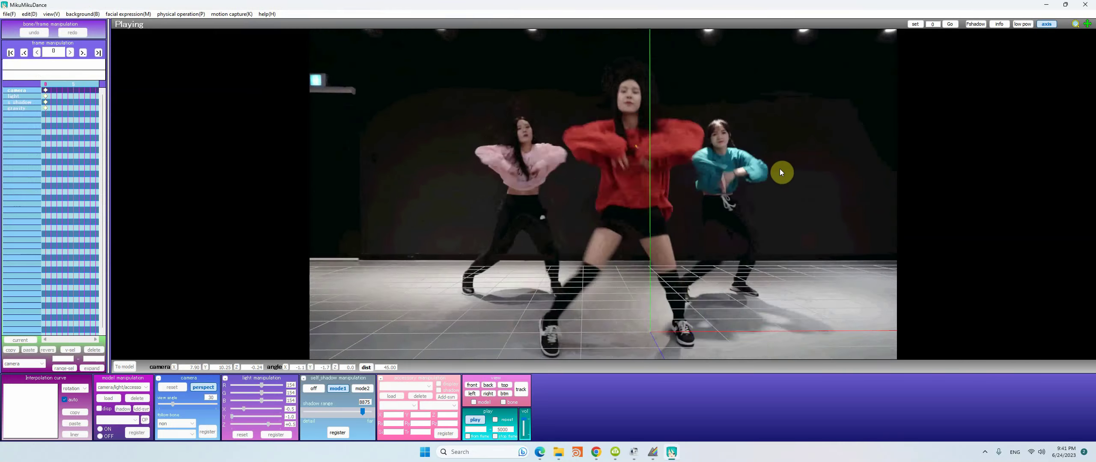
{"action": "left_click", "coordinate": [476, 421]}
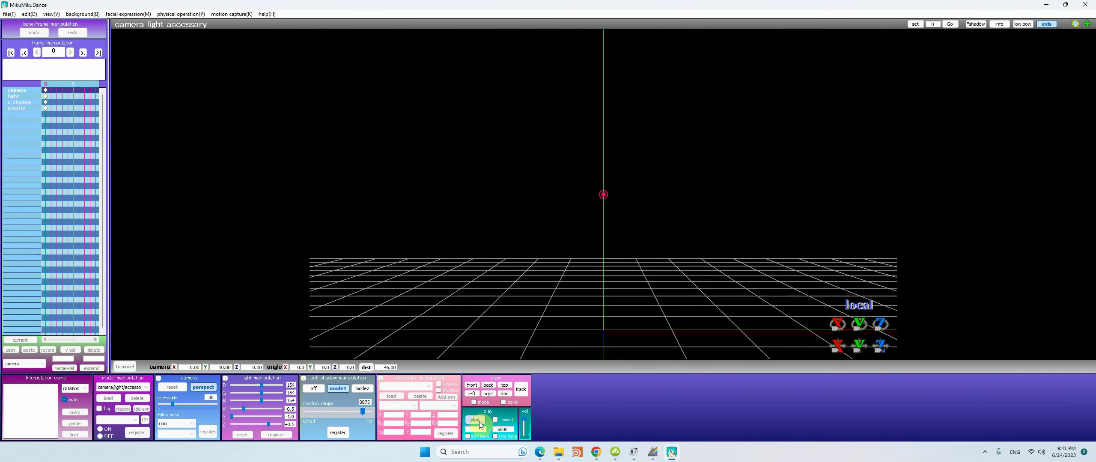
Minimize MikuMikuDance and its folder, and show the downloaded Swalla video in its folder from 4K Video Downloader
{"action": "left_click", "coordinate": [1048, 5]}
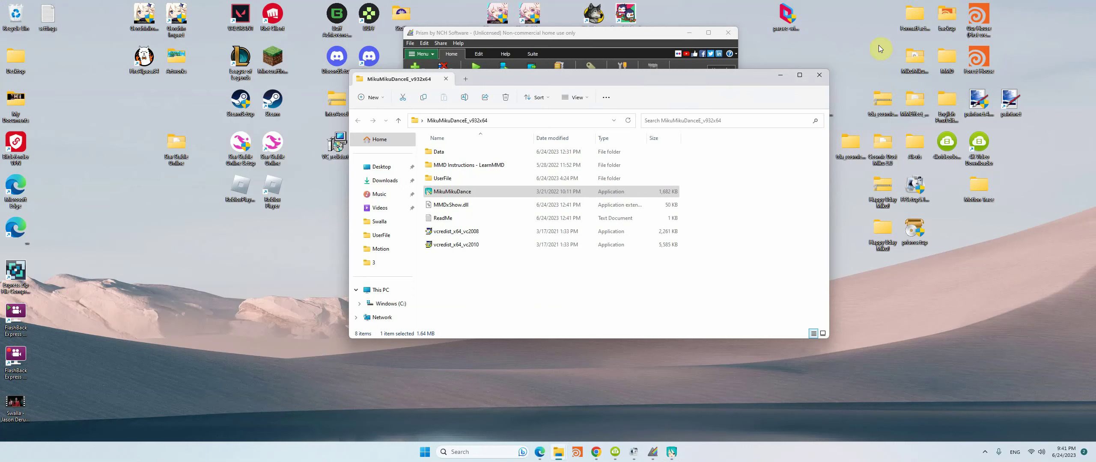
{"action": "left_click", "coordinate": [782, 75]}
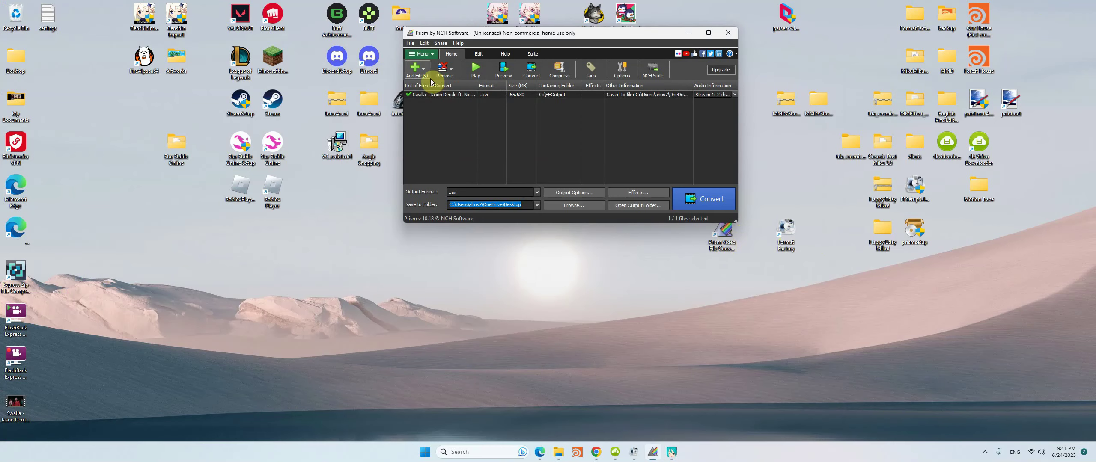
{"action": "left_click", "coordinate": [418, 71]}
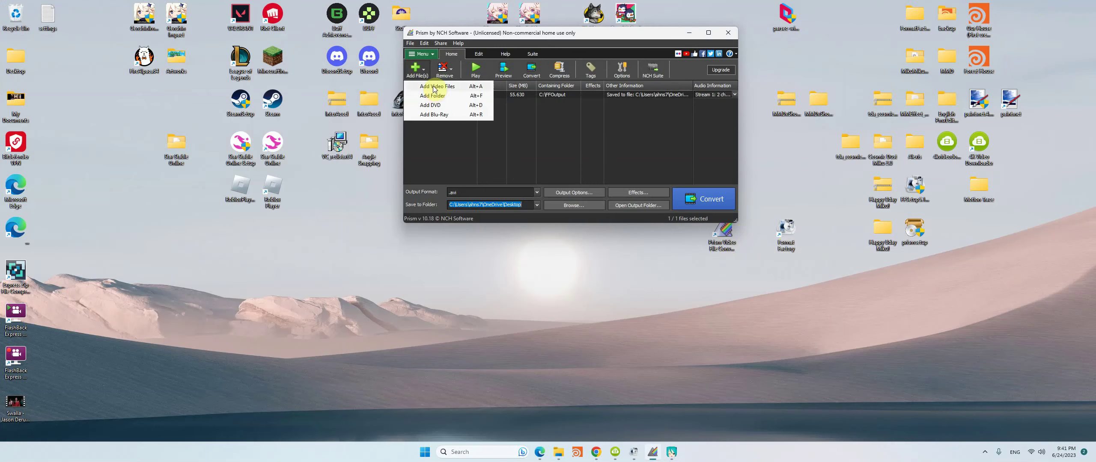
{"action": "left_click", "coordinate": [620, 450]}
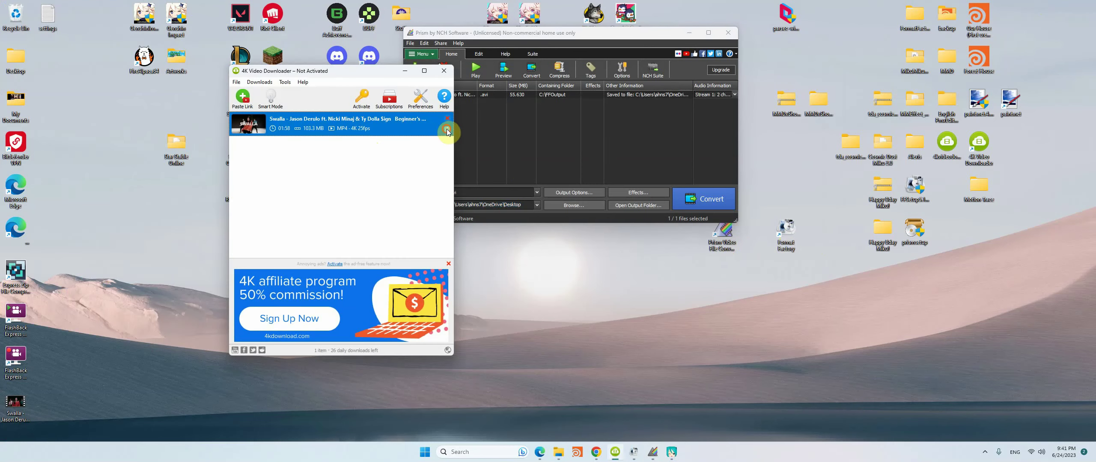
{"action": "right_click", "coordinate": [446, 128]}
{"action": "left_click", "coordinate": [477, 149]}
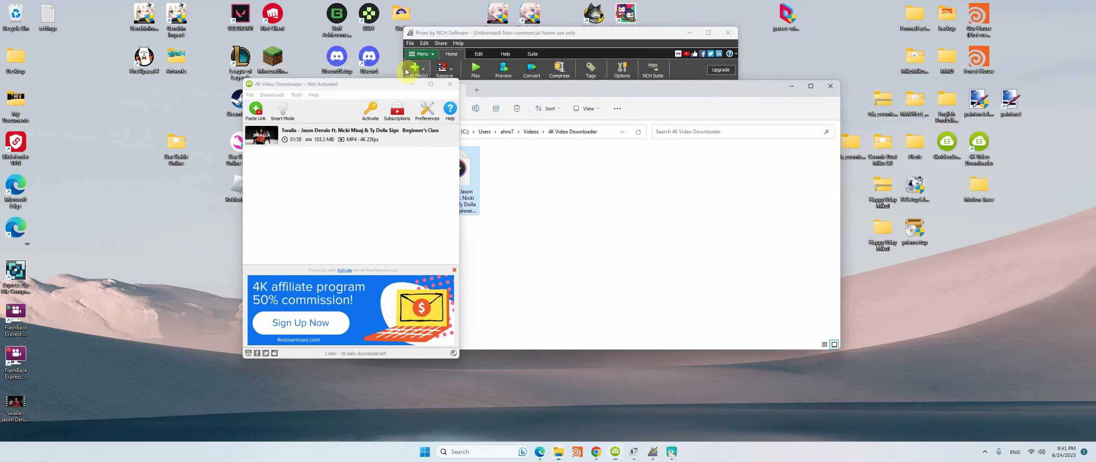
Move the 4K Video Downloader folder window aside and add the original Swalla MP4 to Prism's conversion list
{"action": "left_click", "coordinate": [407, 71]}
{"action": "left_click_drag", "start_coordinate": [500, 94], "coordinate": [760, 93]}
{"action": "left_click_drag", "start_coordinate": [715, 188], "coordinate": [435, 123]}
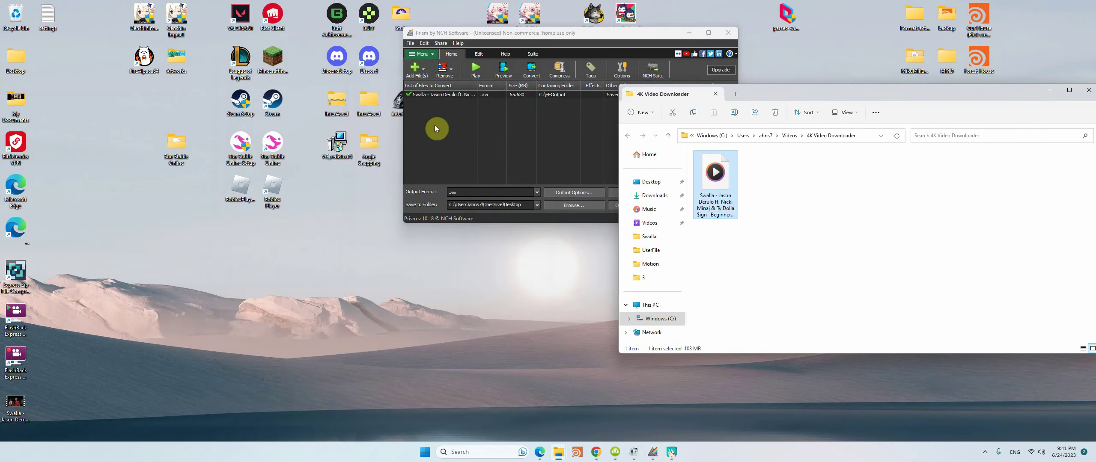
Accept the current AVI encoding options and convert the listed Swalla files, renaming the output instead of overwriting the existing AVI
{"action": "left_click", "coordinate": [548, 192]}
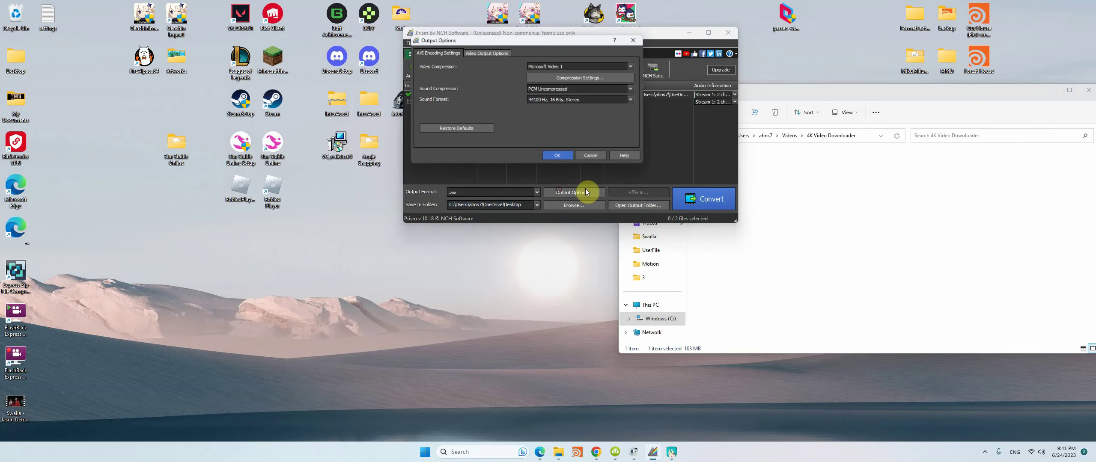
{"action": "left_click", "coordinate": [558, 158]}
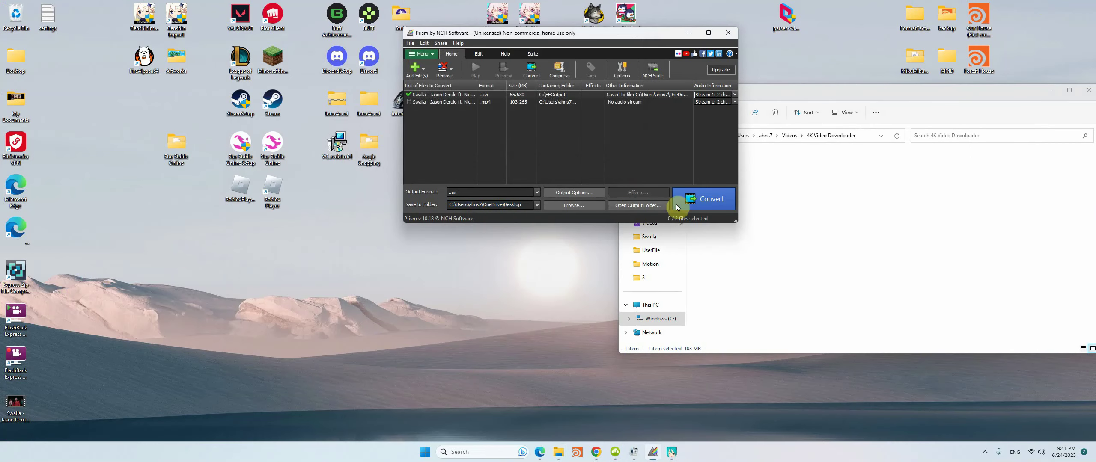
{"action": "left_click", "coordinate": [692, 198]}
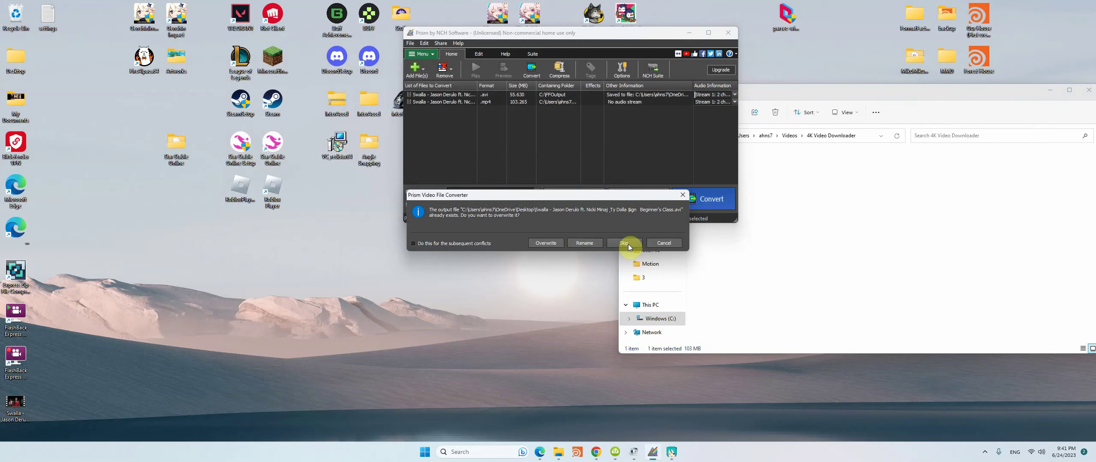
{"action": "left_click", "coordinate": [585, 243]}
{"action": "left_click", "coordinate": [588, 238]}
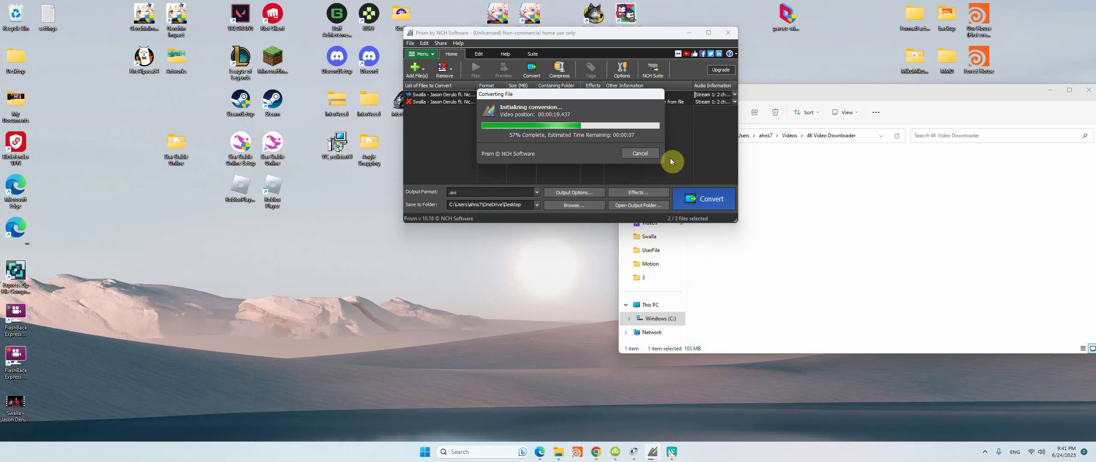
Abort the running Prism conversion and close the 4K Video Downloader folder window
{"action": "left_click", "coordinate": [653, 157]}
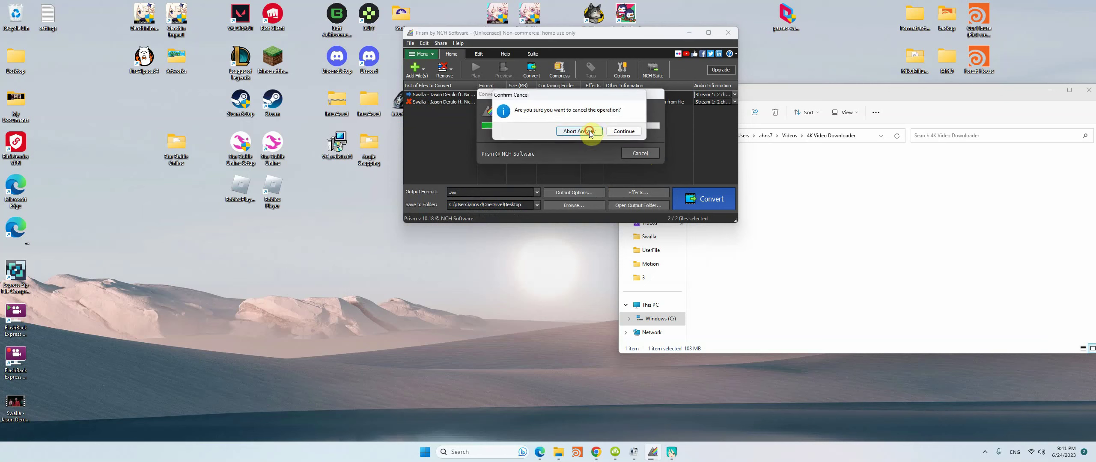
{"action": "left_click", "coordinate": [588, 131]}
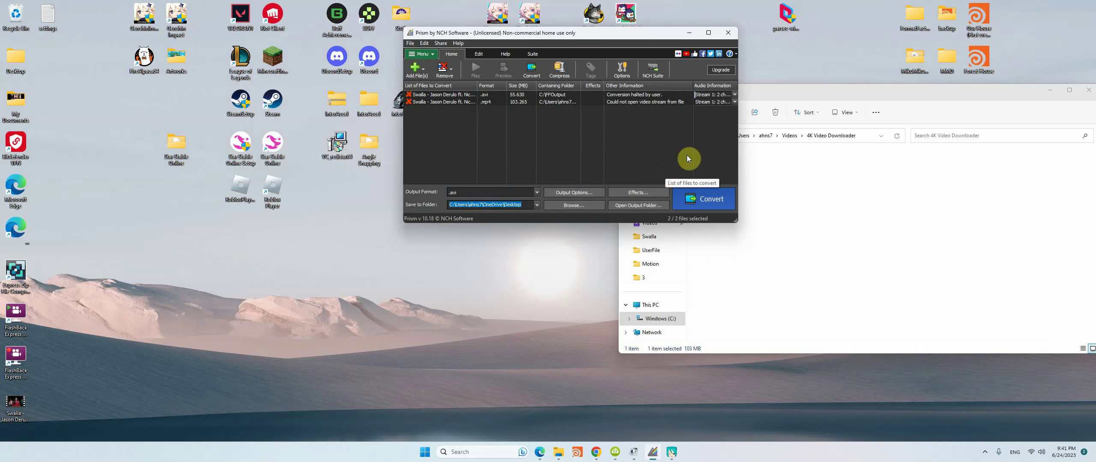
{"action": "left_click", "coordinate": [817, 252]}
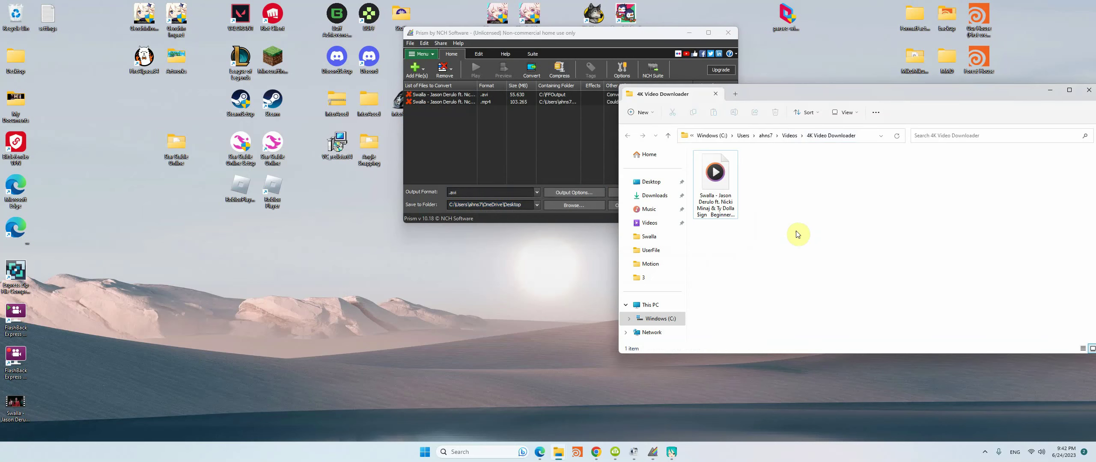
{"action": "left_click", "coordinate": [1088, 89]}
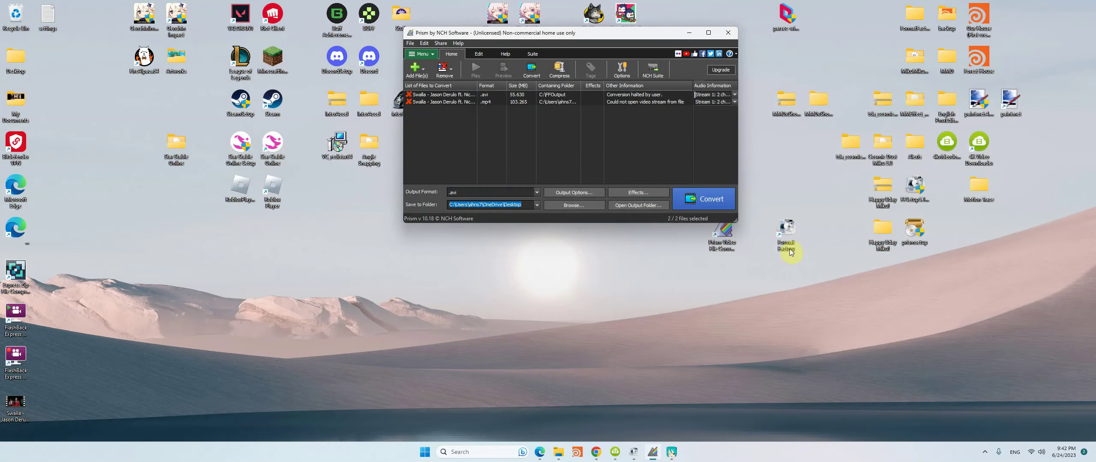
Tidy the desktop by placing the Format Factory and Prism shortcuts beside their installers, closing Prism, and moving the Swalla video to an open area
{"action": "left_click_drag", "start_coordinate": [707, 255], "coordinate": [947, 190]}
{"action": "left_click_drag", "start_coordinate": [724, 233], "coordinate": [947, 233]}
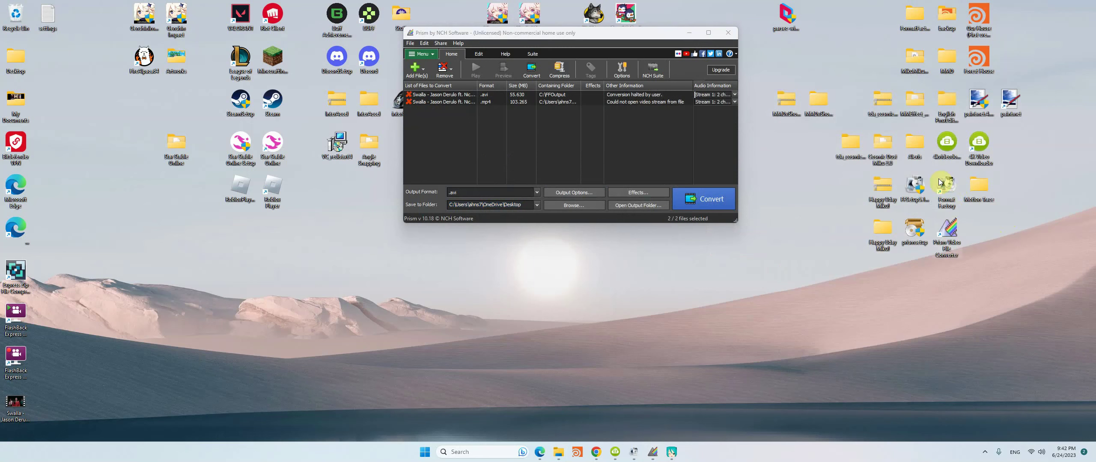
{"action": "left_click", "coordinate": [728, 33]}
{"action": "mouse_move", "coordinate": [16, 404]}
{"action": "left_mouse_down"}
{"action": "mouse_move", "coordinate": [797, 233]}
{"action": "mouse_move", "coordinate": [786, 233]}
{"action": "left_mouse_up"}
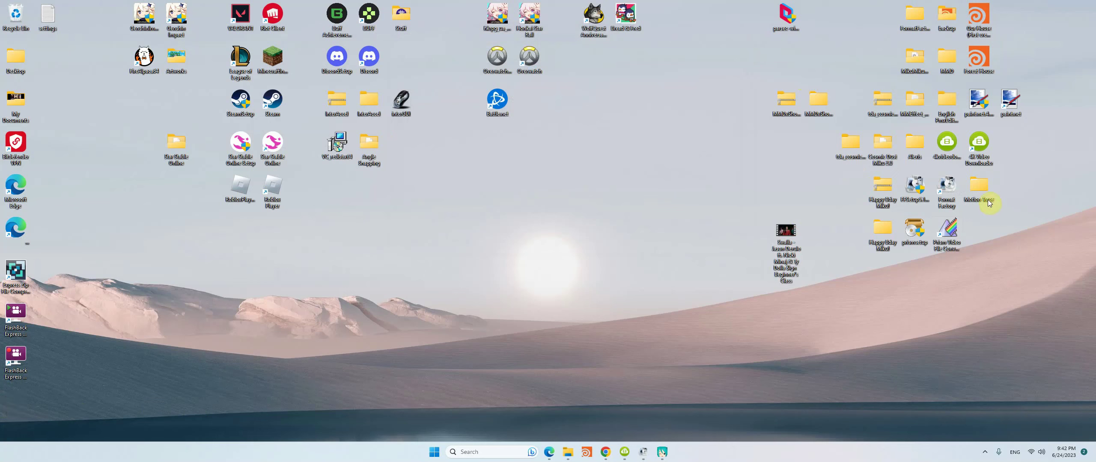